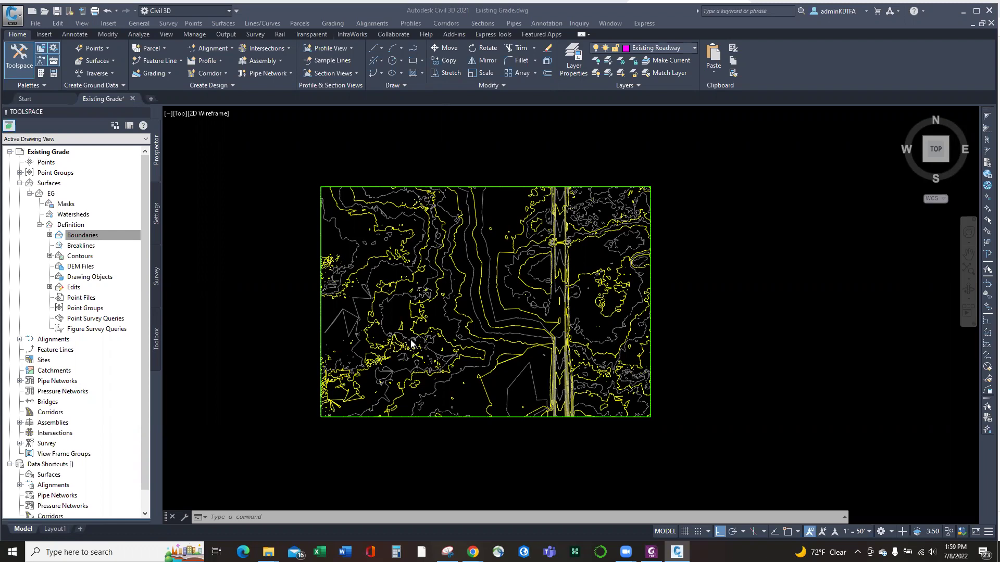
Step: Examine the existing-grade surface contours, including the north-south roadway crossing the site
{"action": "scroll", "coordinate": [444, 309], "scroll_direction": "up", "scroll_amount": 2}
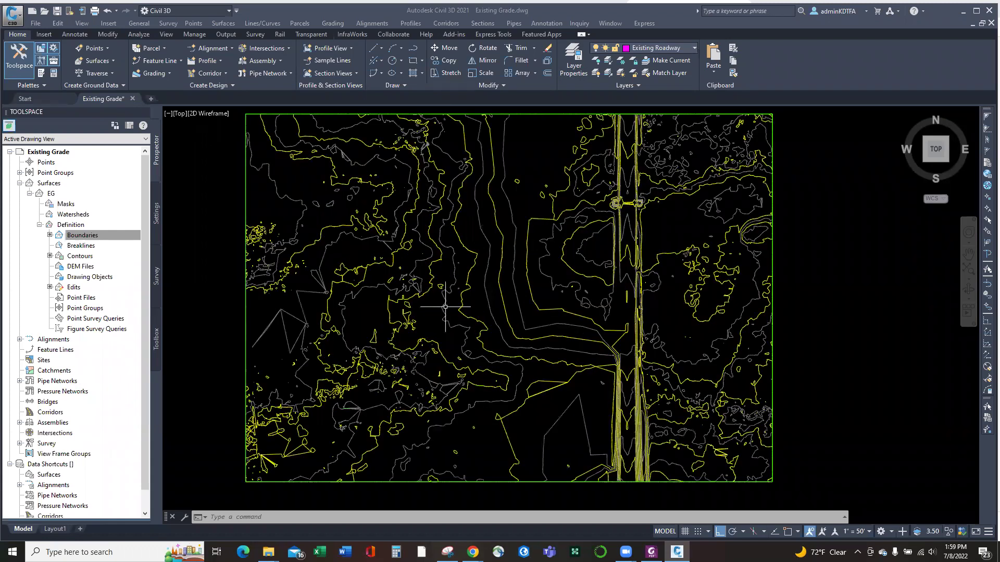
{"action": "left_click", "coordinate": [444, 291]}
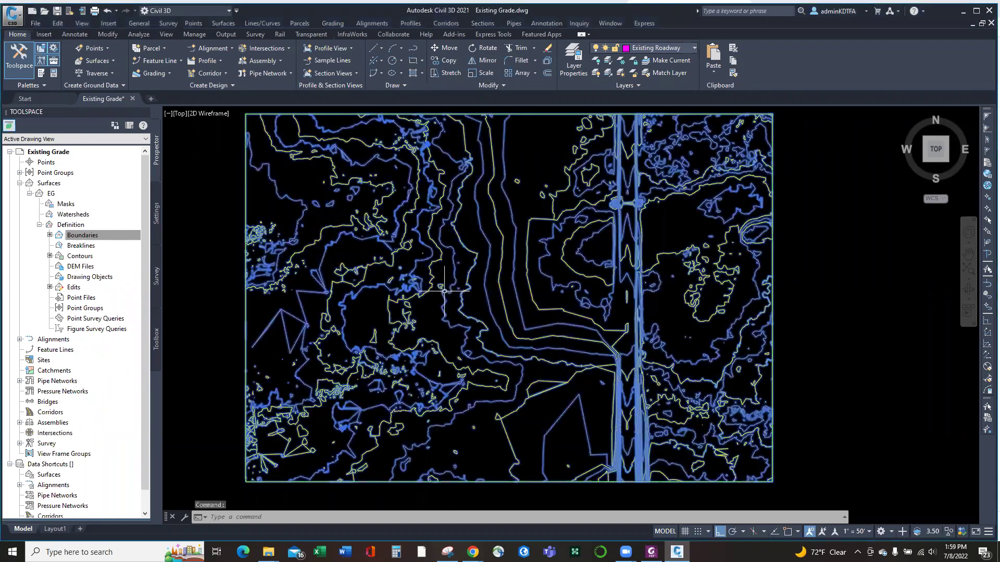
{"action": "key", "text": "Escape"}
{"action": "scroll", "coordinate": [444, 291], "scroll_direction": "down", "scroll_amount": 2}
{"action": "mouse_move", "coordinate": [515, 279]}
{"action": "middle_mouse_down"}
{"action": "mouse_move", "coordinate": [515, 260]}
{"action": "mouse_move", "coordinate": [511, 276]}
{"action": "middle_mouse_up"}
{"action": "scroll", "coordinate": [473, 288], "scroll_direction": "up", "scroll_amount": 2}
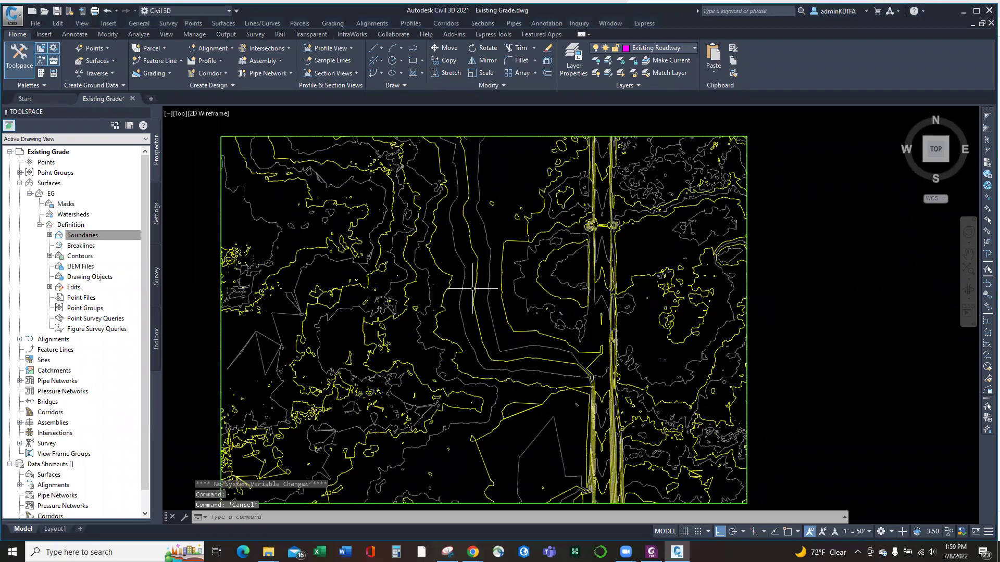
{"action": "middle_click_drag", "start_coordinate": [461, 309], "coordinate": [465, 281]}
{"action": "scroll", "coordinate": [464, 281], "scroll_direction": "down", "scroll_amount": 2}
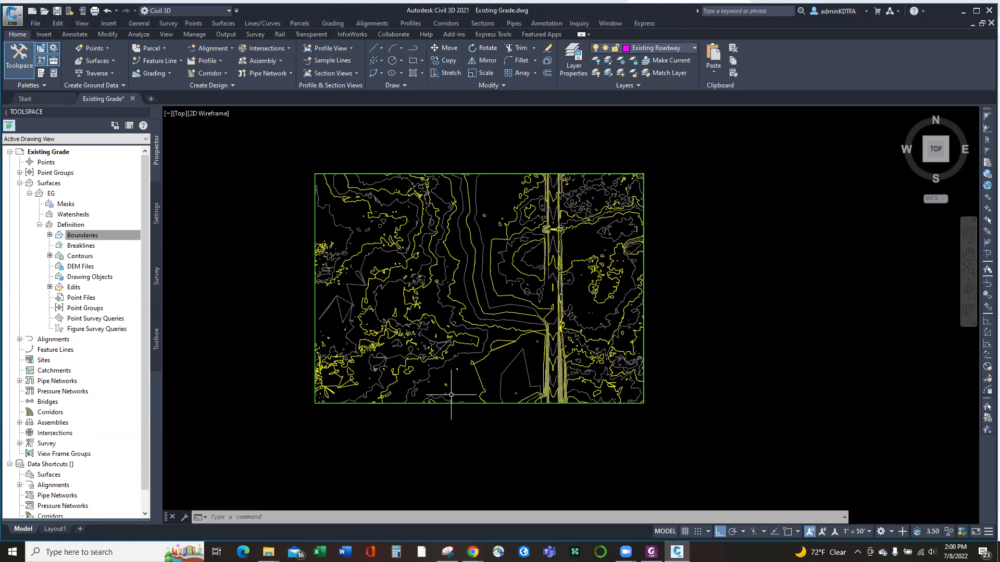
Step: Draw a straight vertical polyline about 3577 ft long along the roadway's centre, from below the surface's south edge to beyond its north edge
{"action": "type", "text": "pl"}
{"action": "key", "text": "Return"}
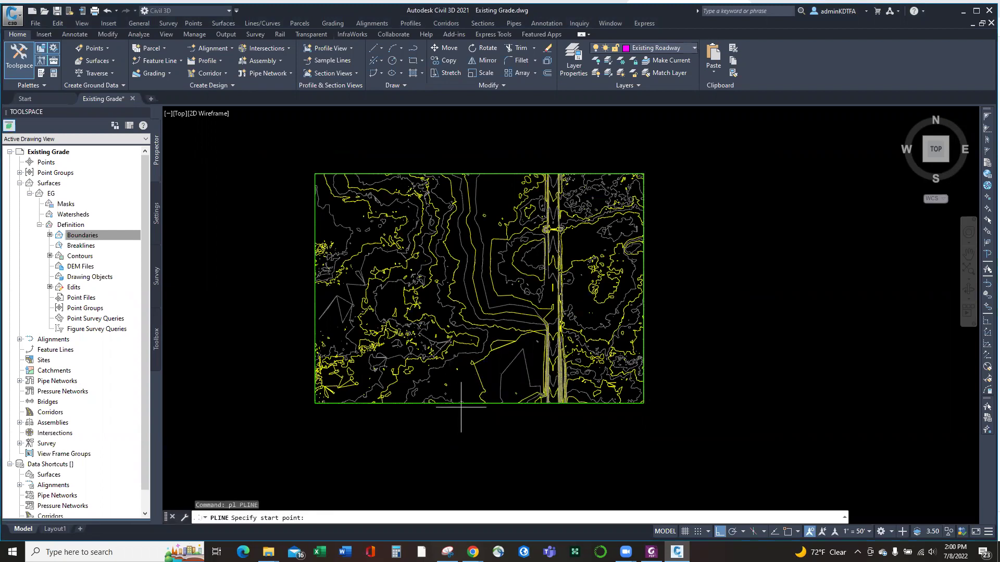
{"action": "left_click", "coordinate": [554, 418]}
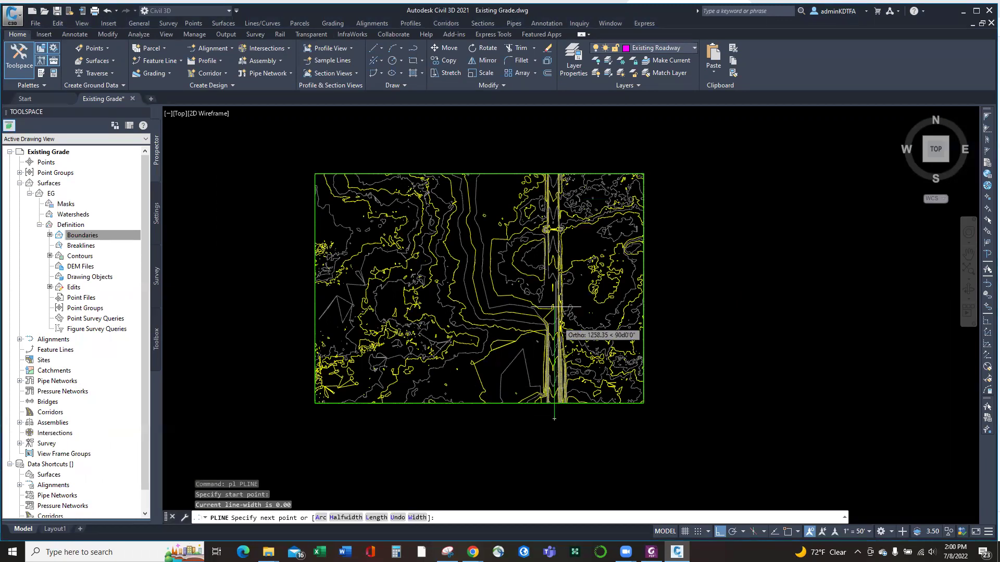
{"action": "left_click", "coordinate": [550, 156]}
{"action": "key", "text": "Escape"}
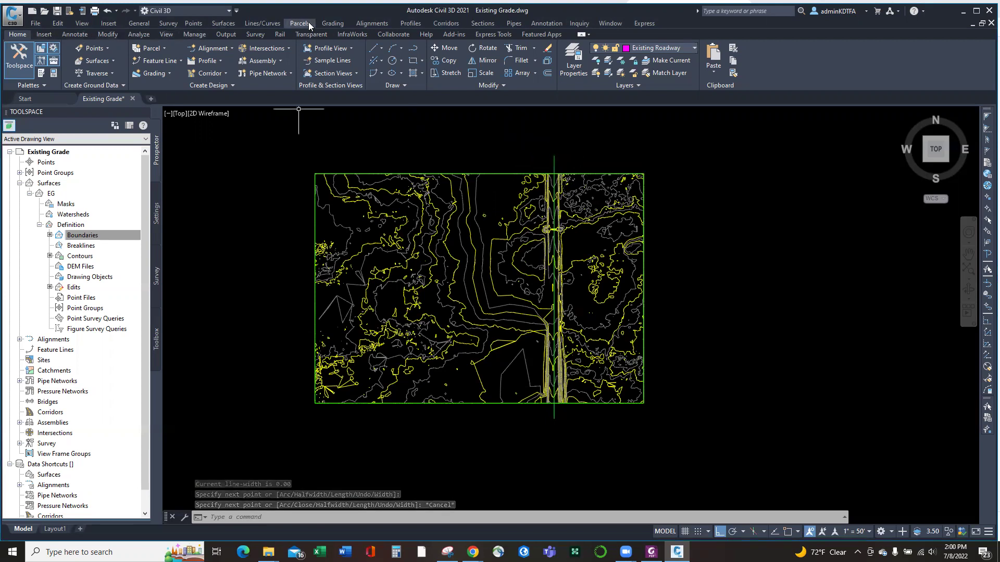
Step: Start creating an alignment from the roadway centreline polyline, with its direction reversed
{"action": "left_click", "coordinate": [379, 23]}
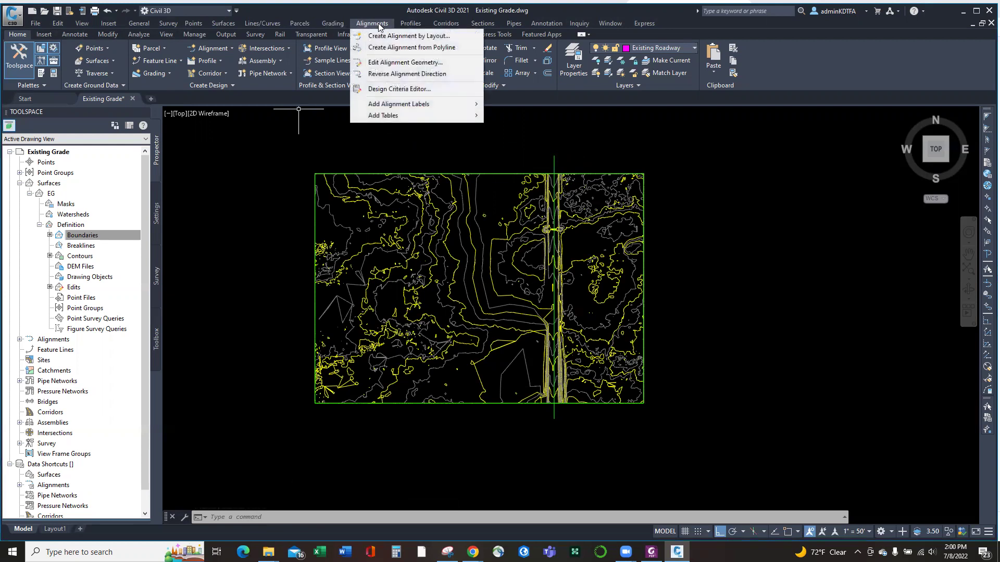
{"action": "left_click", "coordinate": [391, 48]}
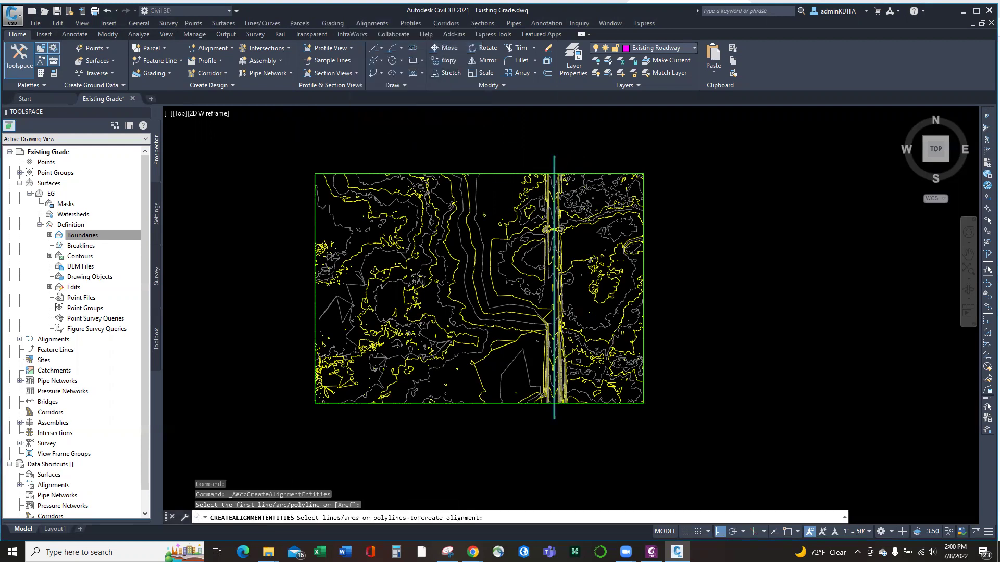
{"action": "left_click", "coordinate": [554, 281]}
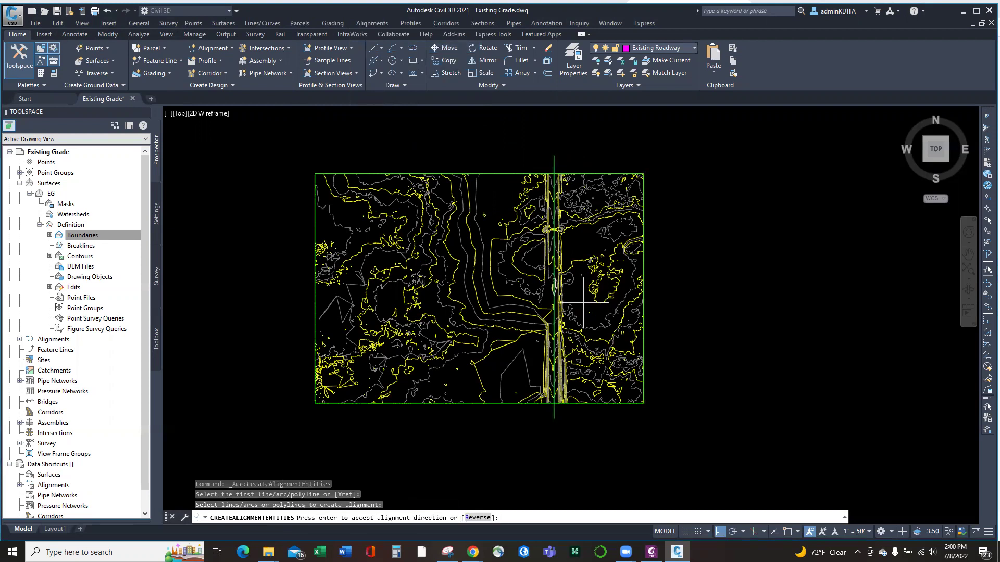
{"action": "type", "text": "r"}
{"action": "key", "text": "Return"}
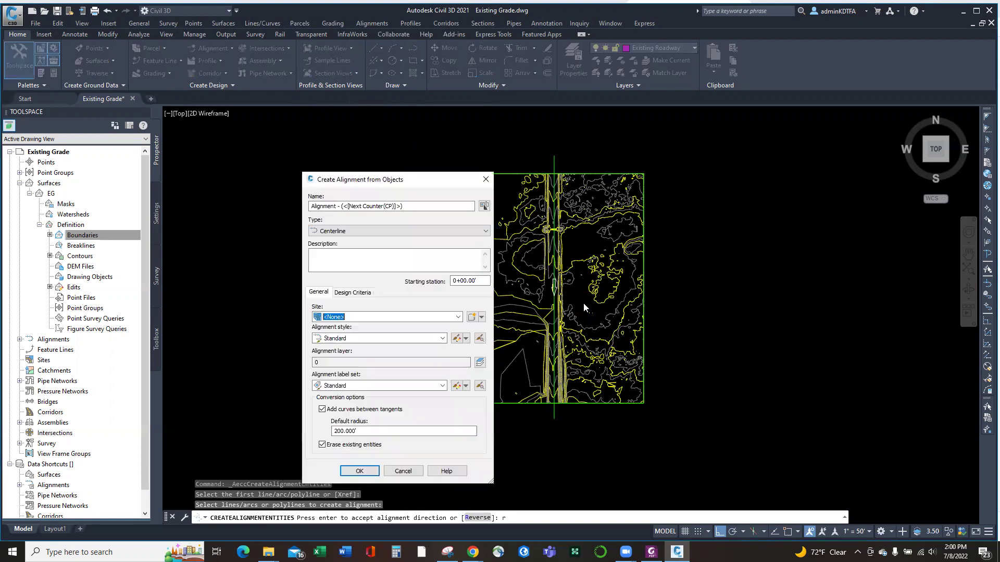
Step: Name the alignment Trial, create it, and check its stationing along the roadway from start to end
{"action": "left_click_drag", "start_coordinate": [429, 207], "coordinate": [274, 208]}
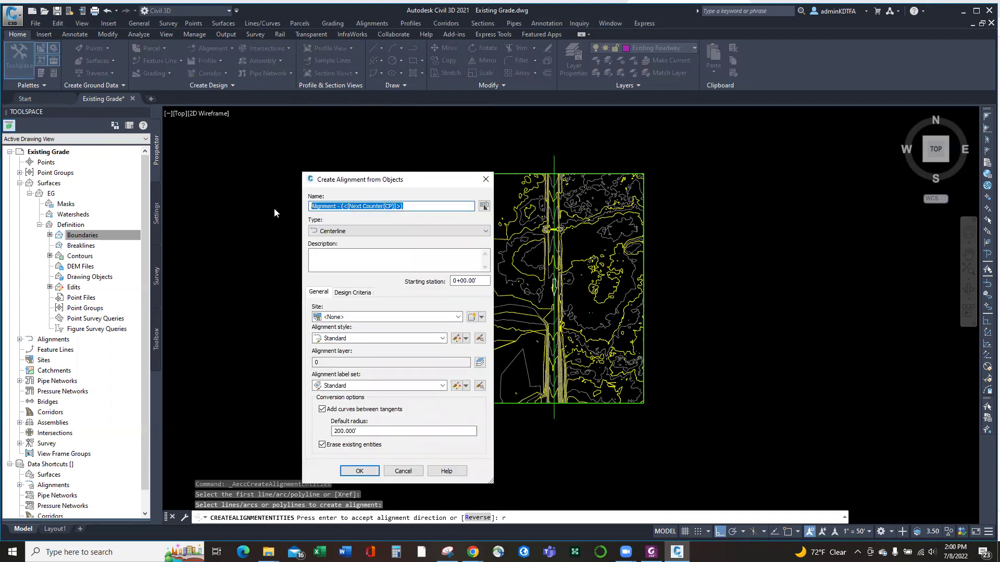
{"action": "type", "text": "Trial"}
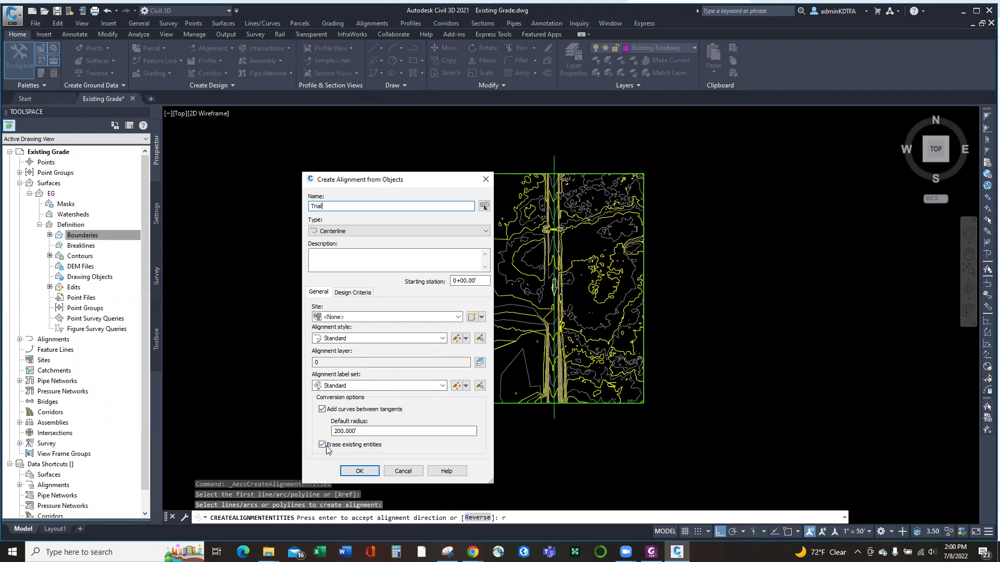
{"action": "left_click", "coordinate": [357, 471]}
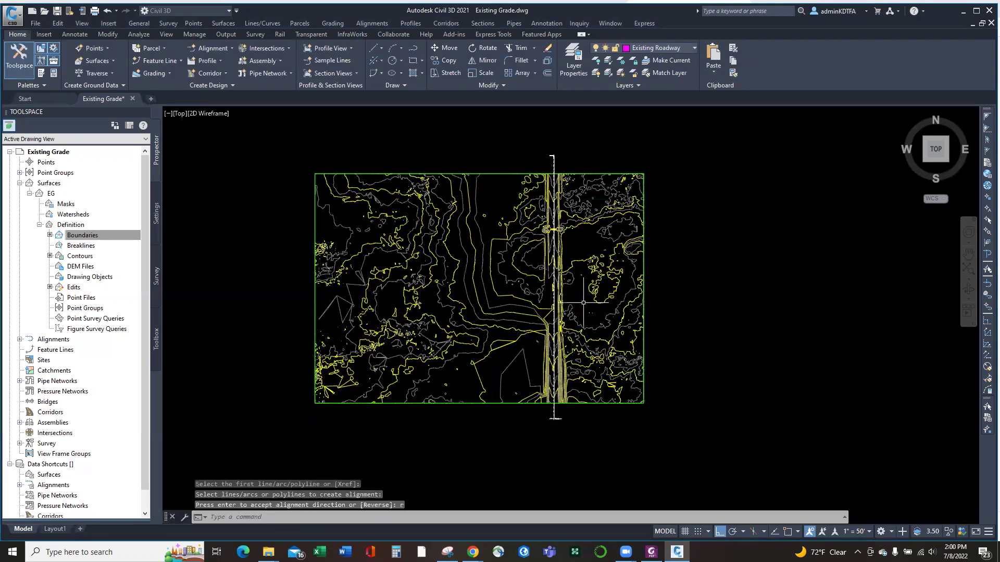
{"action": "scroll", "coordinate": [552, 419], "scroll_direction": "up", "scroll_amount": 2}
{"action": "scroll", "coordinate": [552, 417], "scroll_direction": "up", "scroll_amount": 3}
{"action": "scroll", "coordinate": [446, 342], "scroll_direction": "down", "scroll_amount": 5}
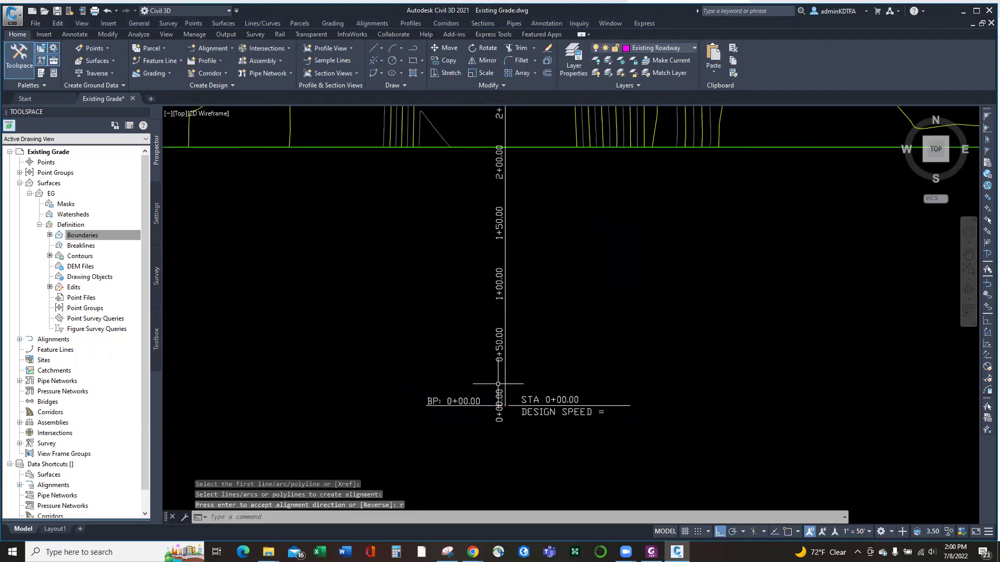
{"action": "middle_click_drag", "start_coordinate": [501, 334], "coordinate": [493, 151]}
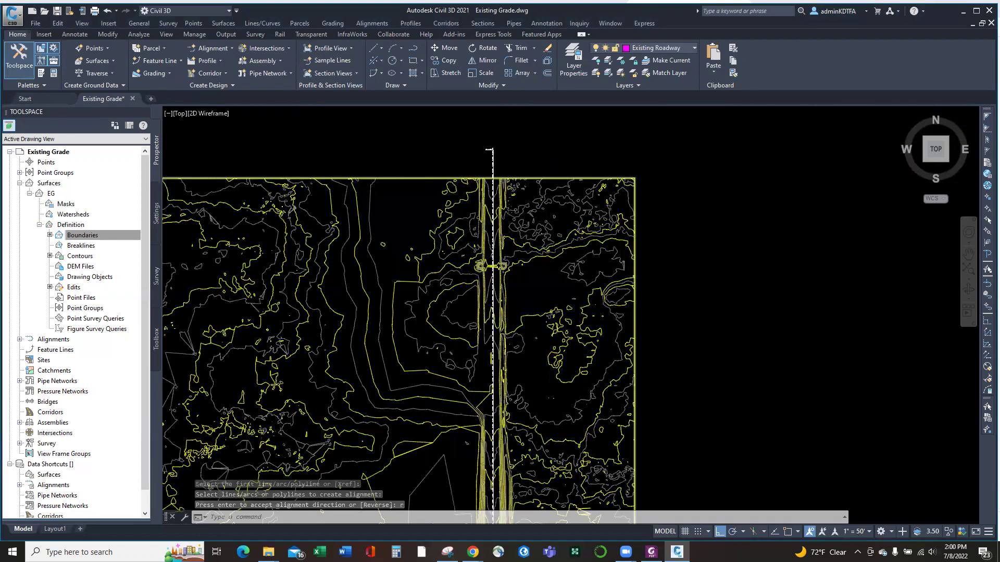
{"action": "scroll", "coordinate": [429, 283], "scroll_direction": "down", "scroll_amount": 2}
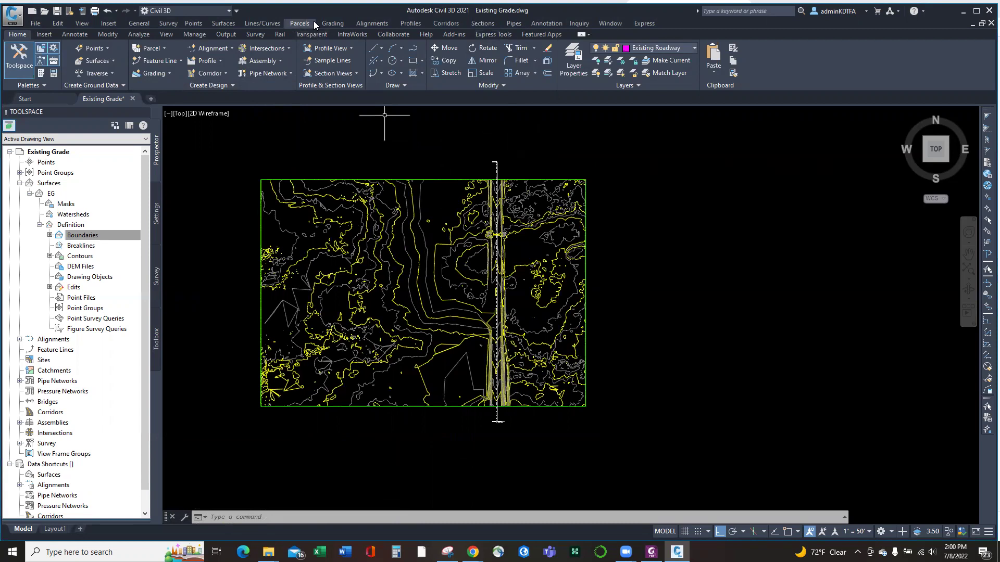
Step: Start a Create Profile from Surface operation with Trial as the alignment
{"action": "left_click", "coordinate": [411, 24]}
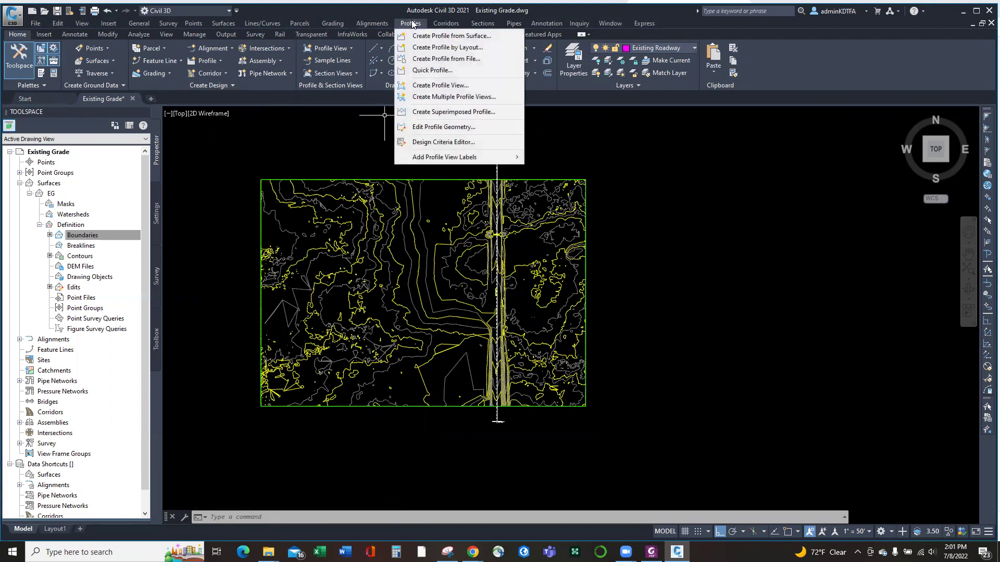
{"action": "key", "text": "Down"}
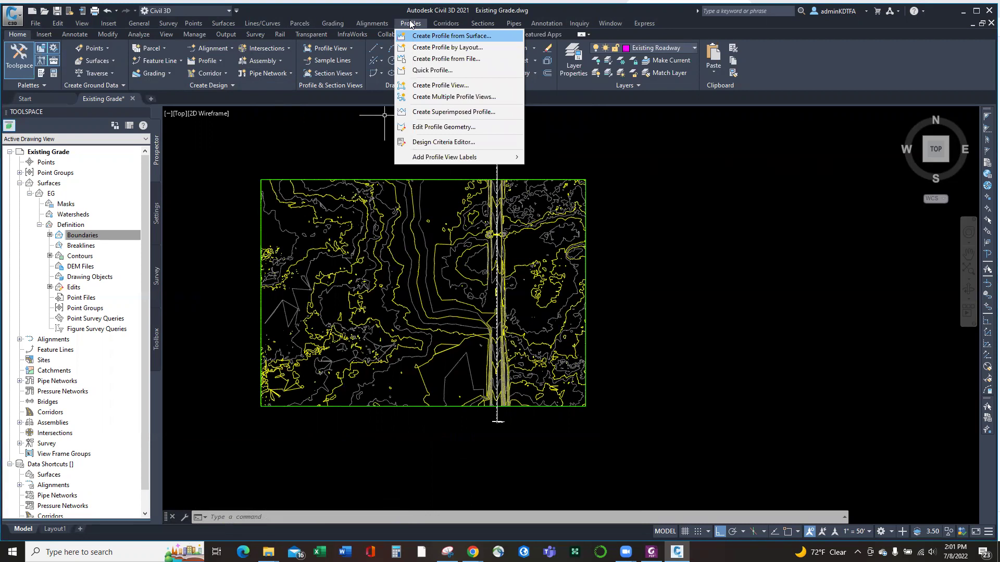
{"action": "left_click", "coordinate": [424, 36]}
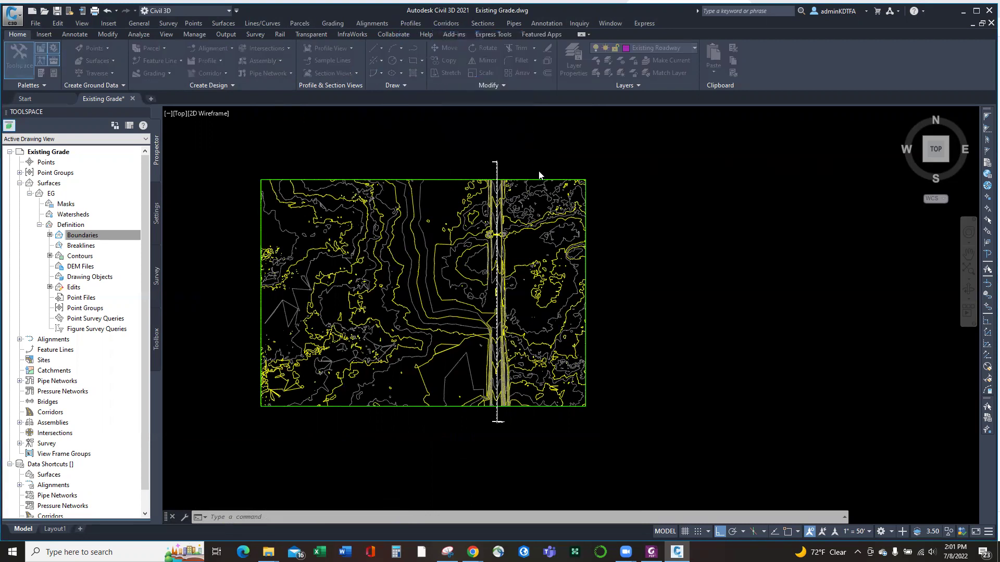
{"action": "left_click_drag", "start_coordinate": [419, 165], "coordinate": [365, 139]}
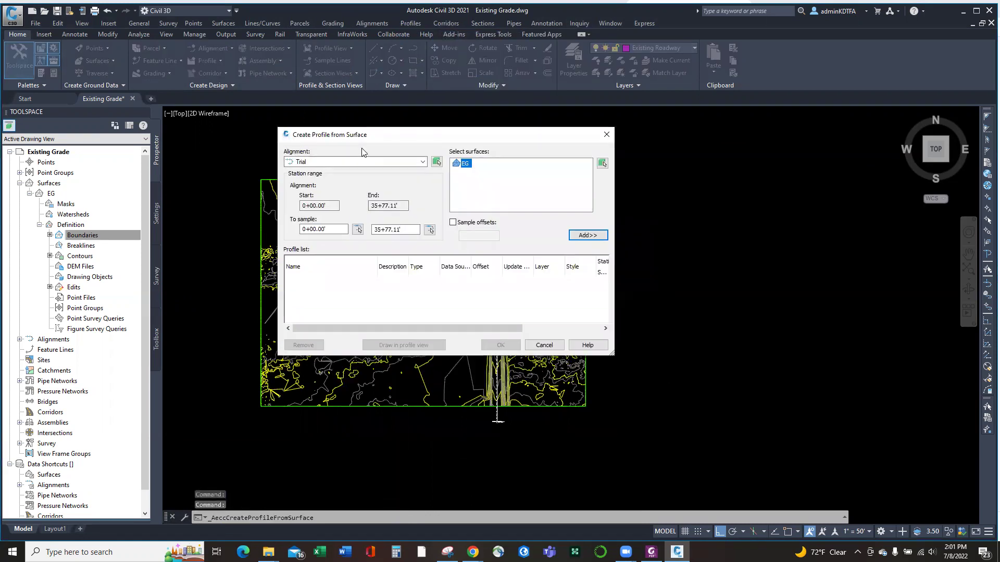
{"action": "left_click", "coordinate": [359, 162]}
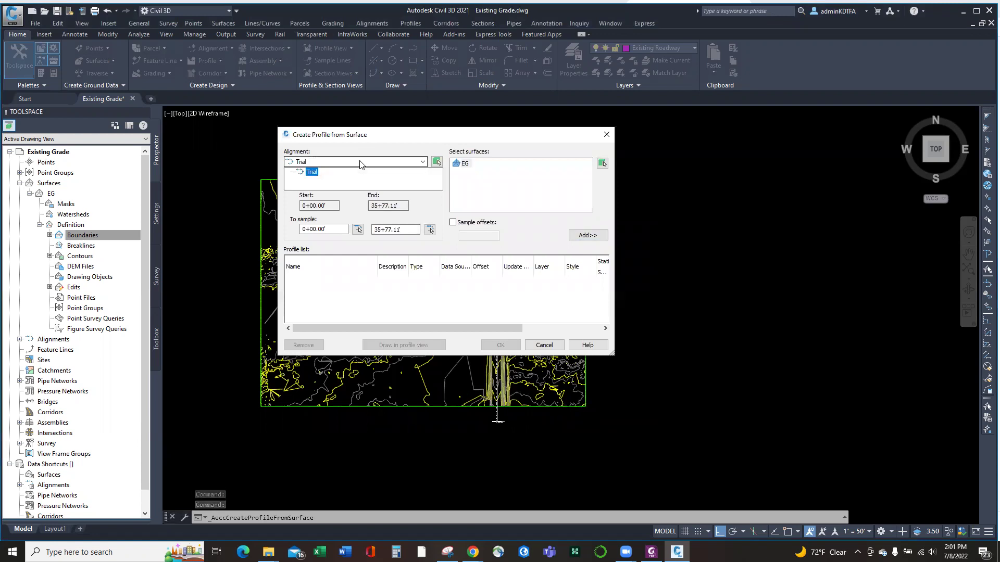
{"action": "left_click", "coordinate": [348, 163]}
{"action": "left_click", "coordinate": [339, 163]}
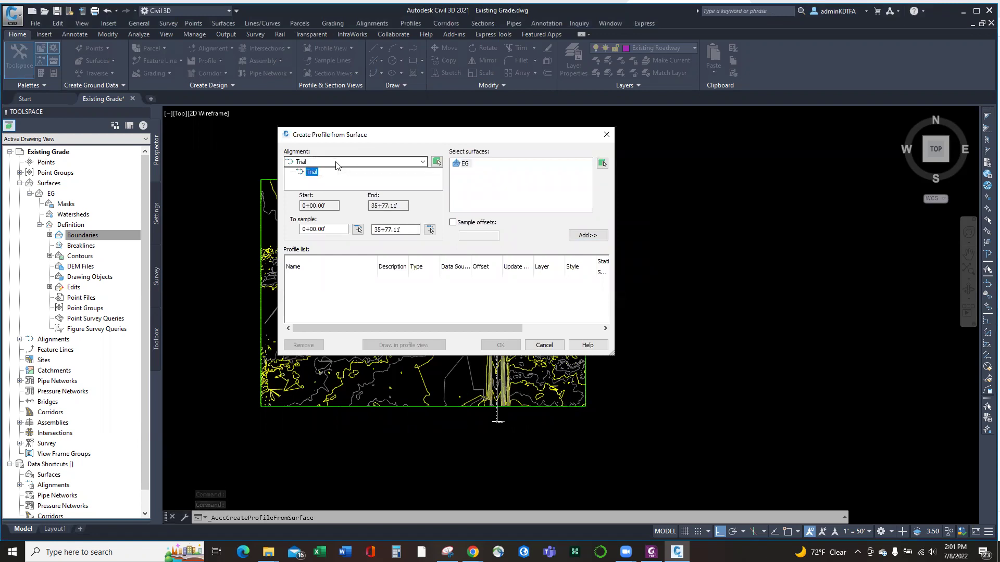
{"action": "left_click", "coordinate": [311, 177]}
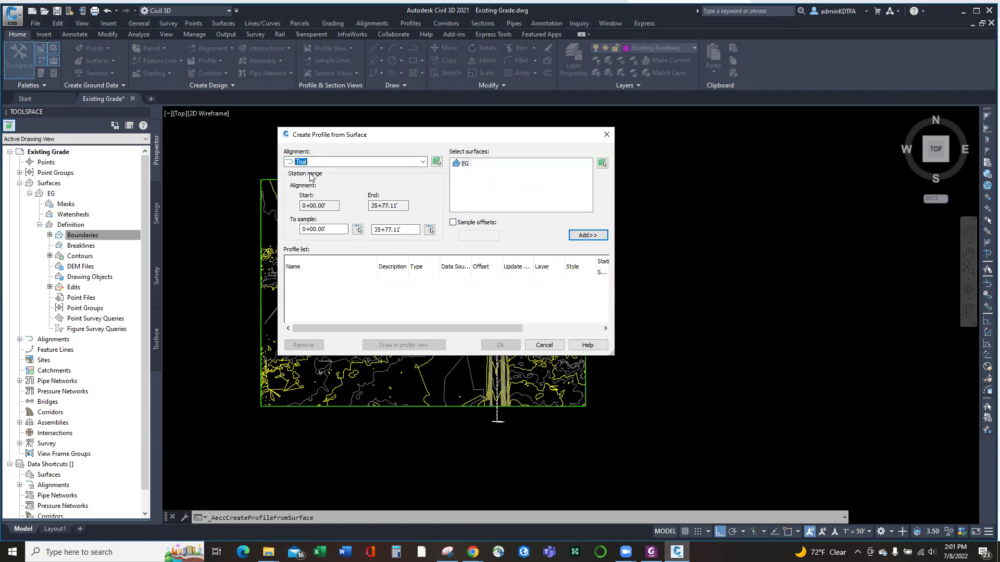
Step: Add the EG surface to the profile list and proceed to draw it in a profile view
{"action": "left_click", "coordinate": [465, 165]}
{"action": "left_click", "coordinate": [475, 190]}
{"action": "left_click", "coordinate": [464, 165]}
{"action": "left_click", "coordinate": [585, 235]}
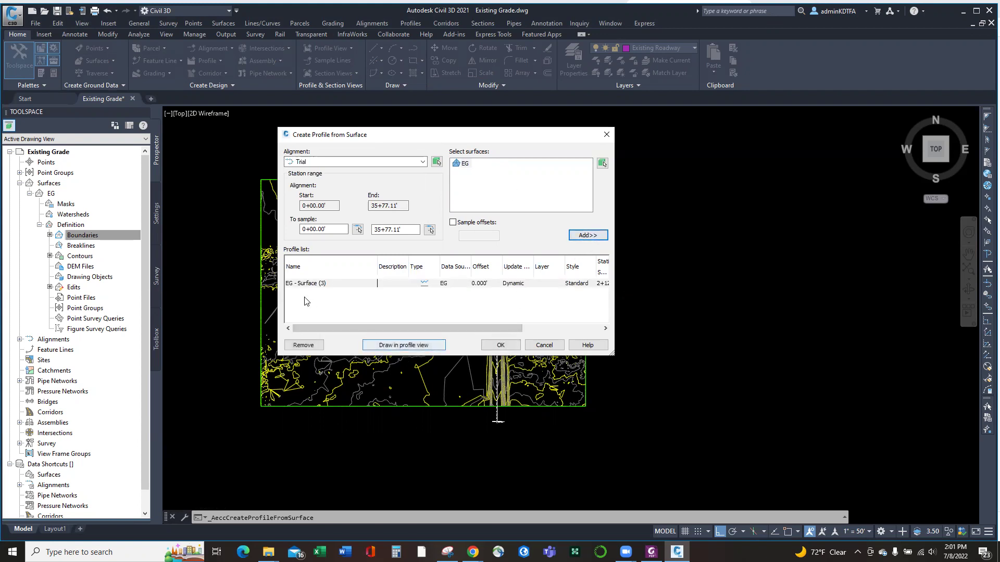
{"action": "left_click", "coordinate": [404, 348]}
{"action": "left_click", "coordinate": [424, 348]}
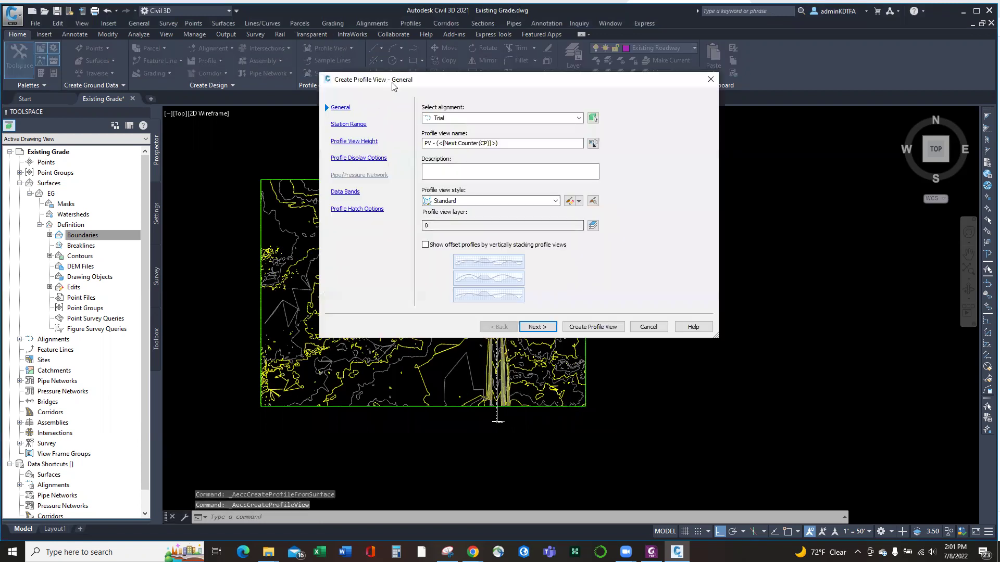
Step: Name the profile view Trial Profile, keeping the Trial alignment and the Standard profile view style
{"action": "left_click_drag", "start_coordinate": [393, 86], "coordinate": [419, 145]}
{"action": "left_click", "coordinate": [474, 183]}
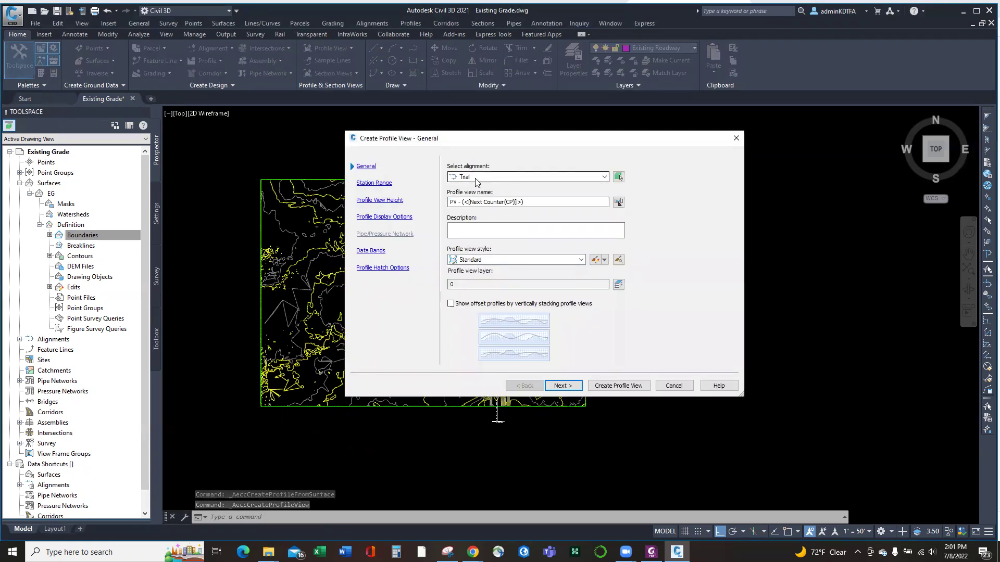
{"action": "left_click_drag", "start_coordinate": [552, 202], "coordinate": [404, 208]}
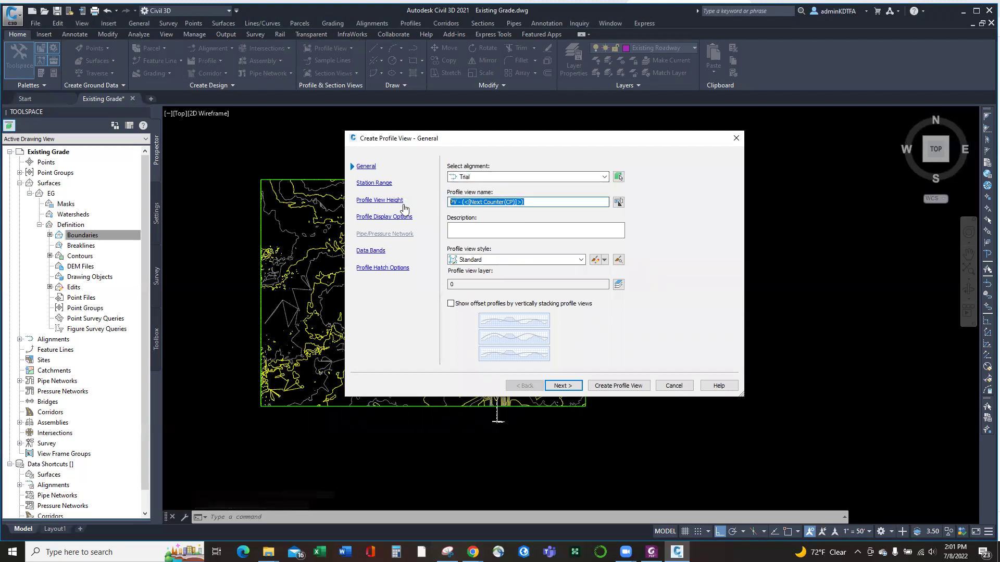
{"action": "type", "text": "Trial Profile"}
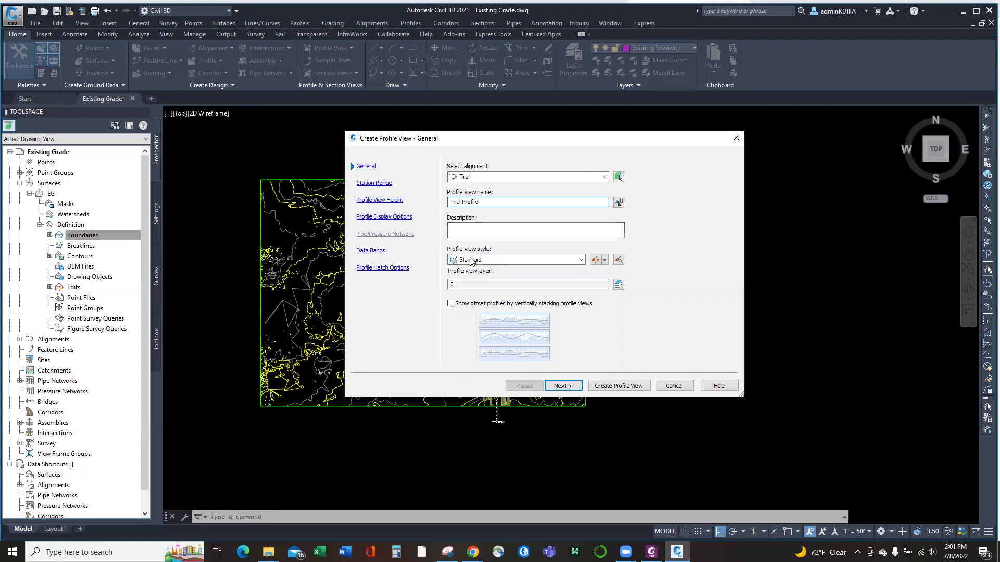
{"action": "left_click", "coordinate": [565, 386]}
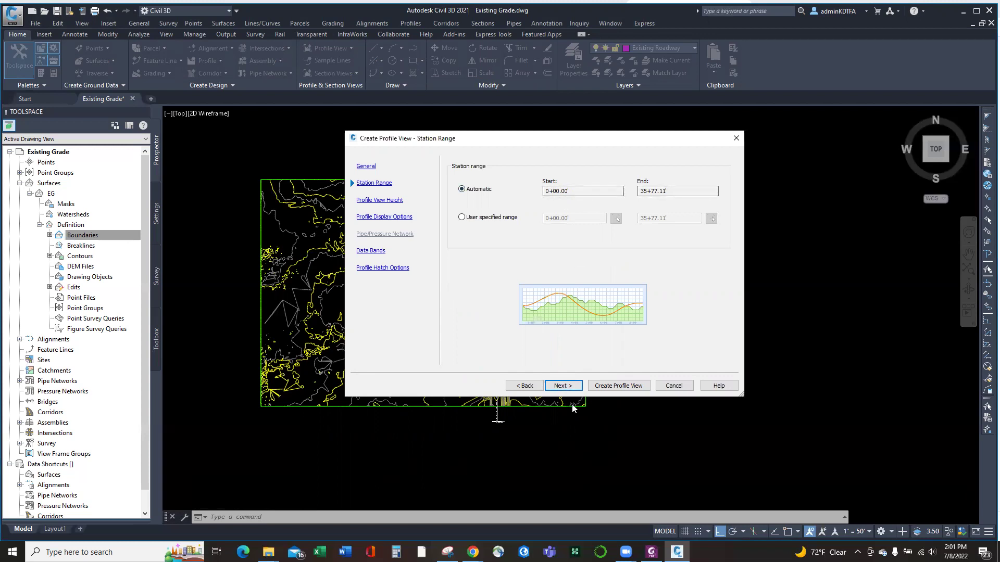
Step: Accept the automatic station range and view height, the EG profile display options and the Standard band set, proceeding to the hatch options
{"action": "left_click", "coordinate": [563, 383]}
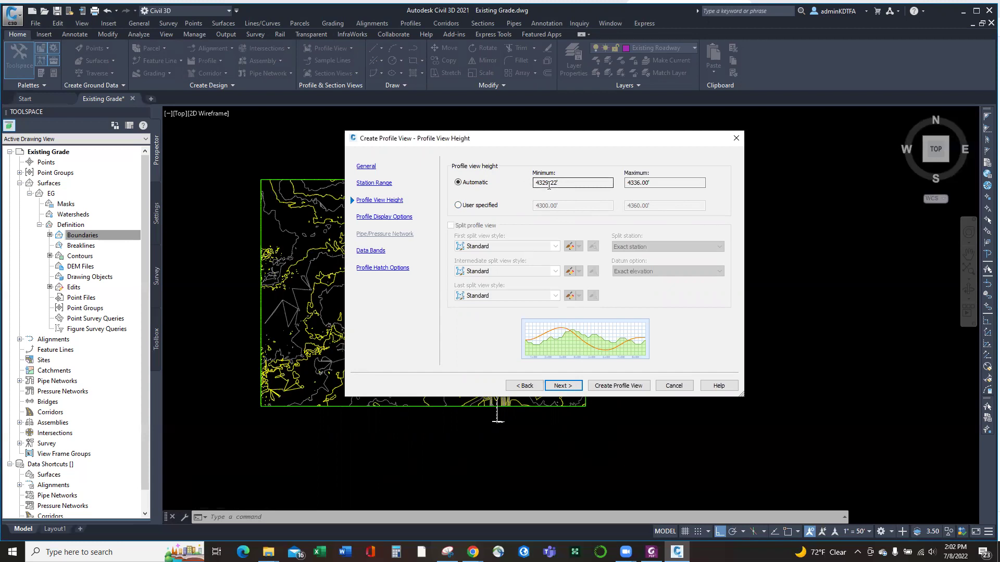
{"action": "left_click", "coordinate": [564, 388]}
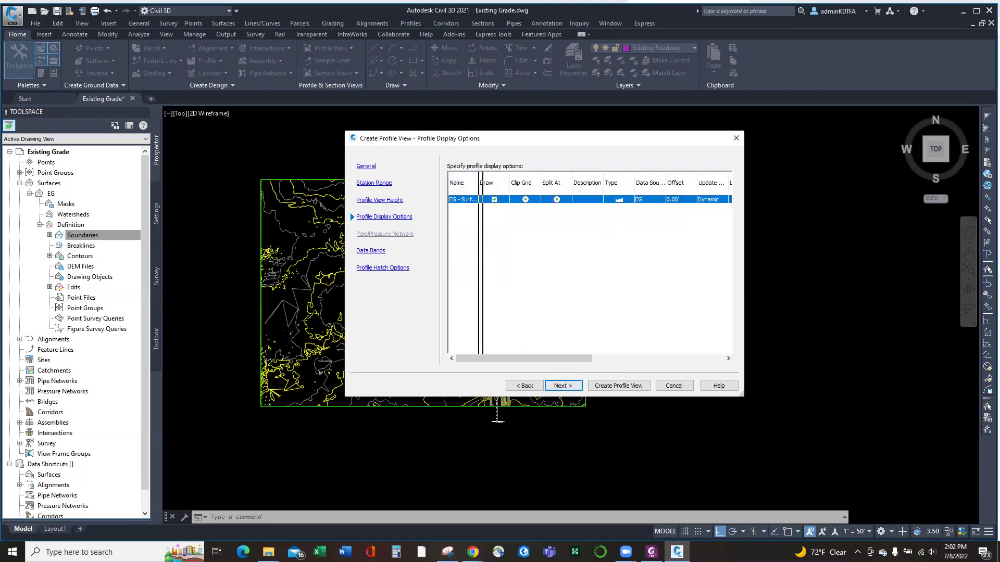
{"action": "left_click_drag", "start_coordinate": [478, 182], "coordinate": [519, 182]}
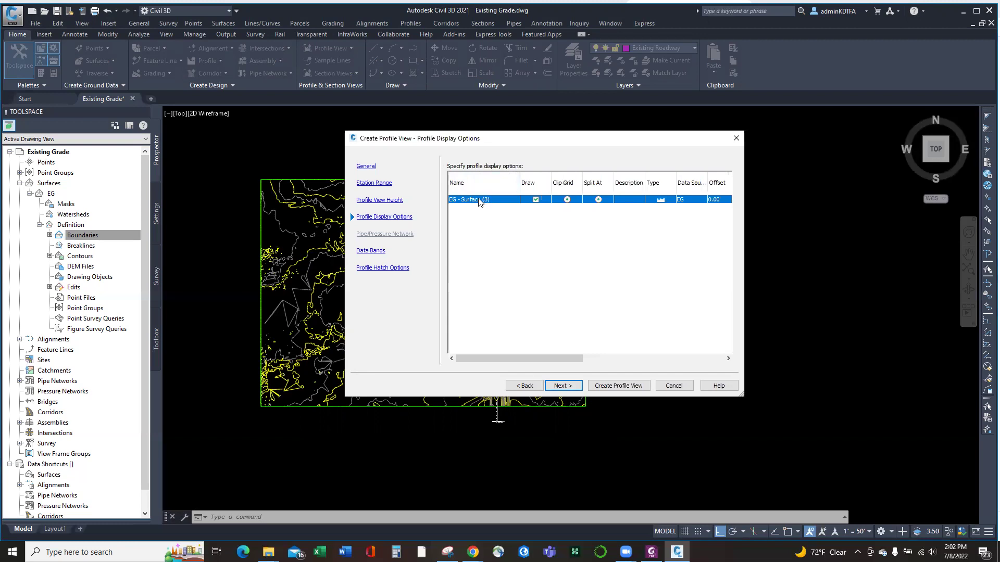
{"action": "left_click", "coordinate": [565, 385]}
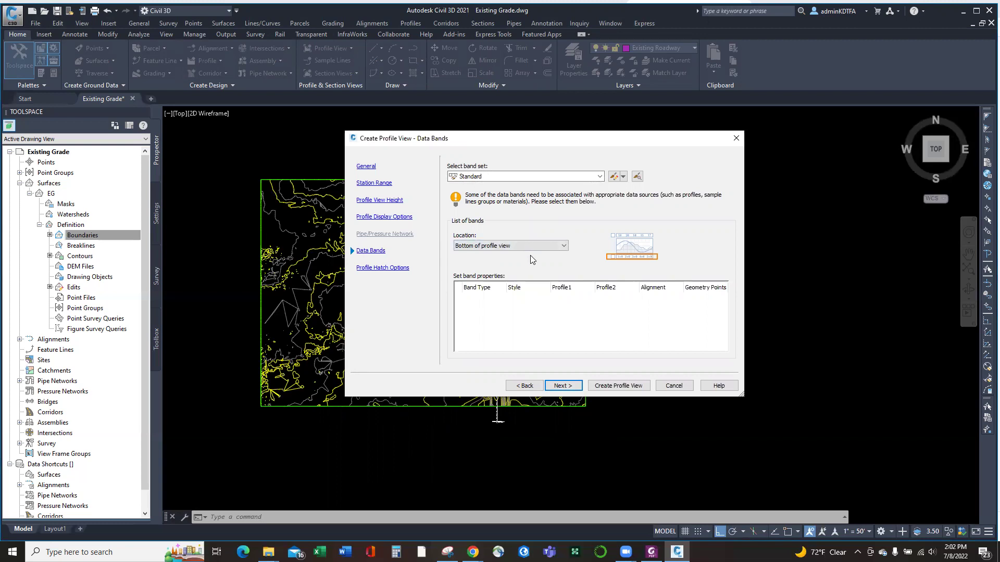
{"action": "left_click", "coordinate": [573, 386]}
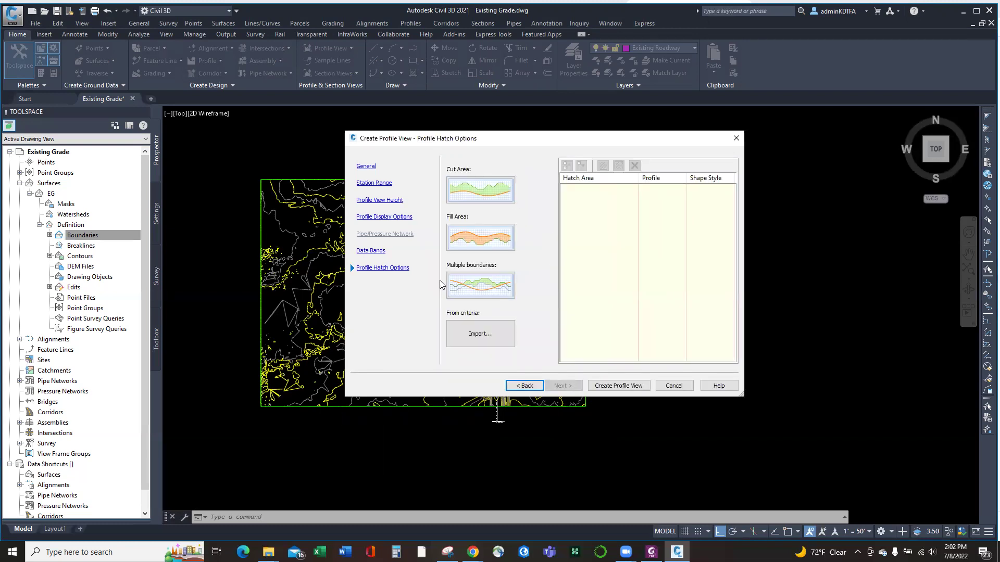
{"action": "left_click", "coordinate": [472, 188]}
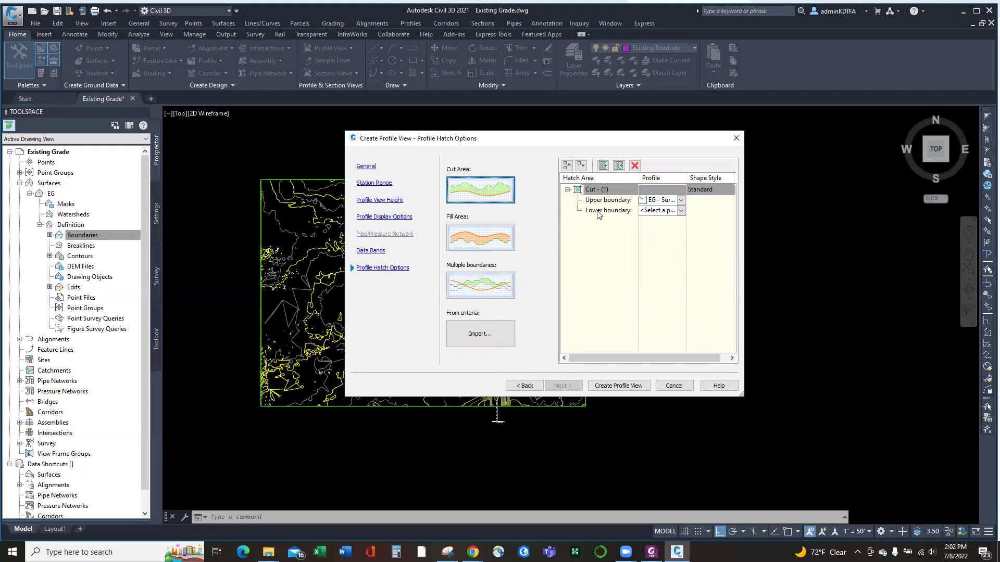
{"action": "left_click", "coordinate": [612, 389]}
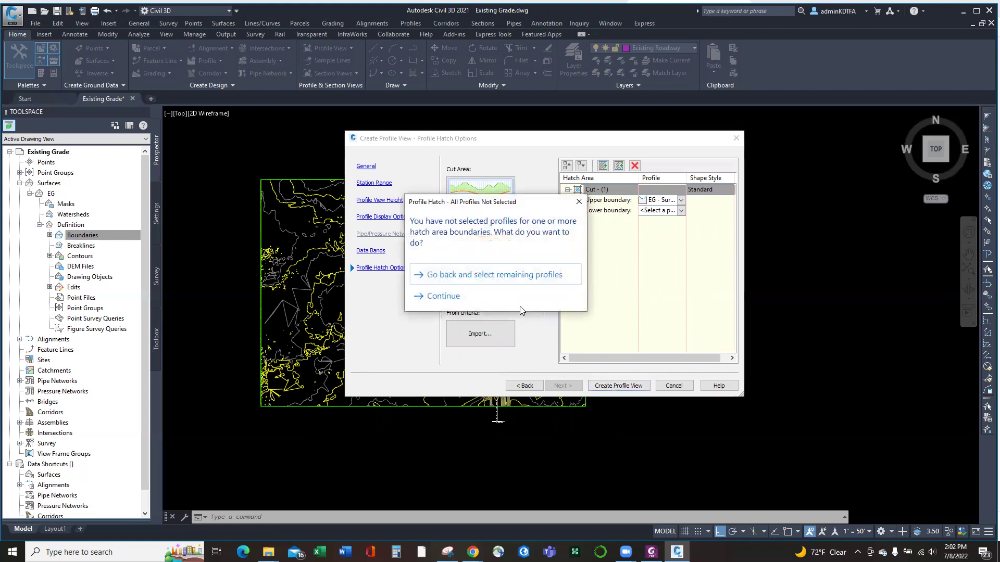
{"action": "left_click", "coordinate": [455, 281]}
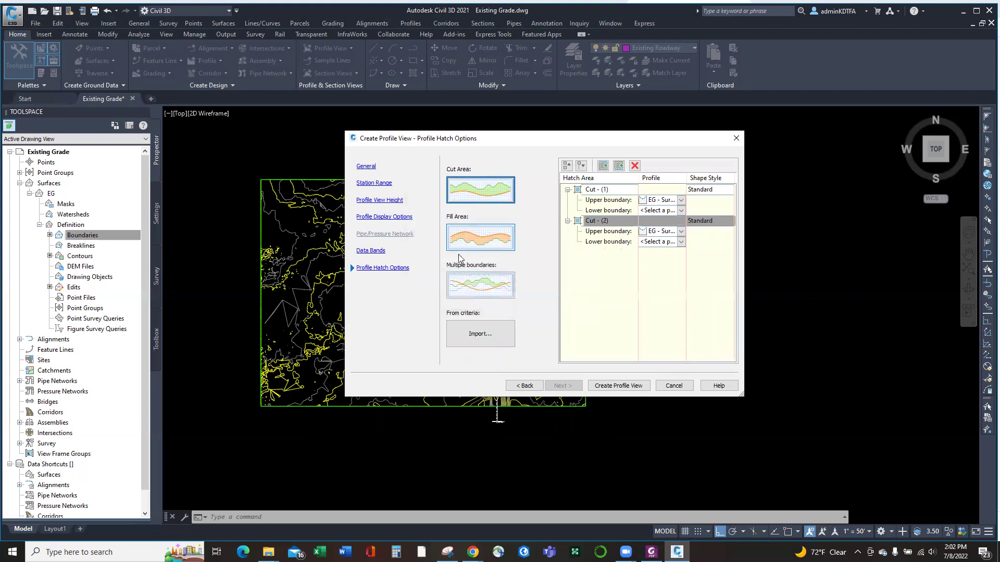
{"action": "left_click", "coordinate": [472, 286]}
{"action": "left_click", "coordinate": [470, 234]}
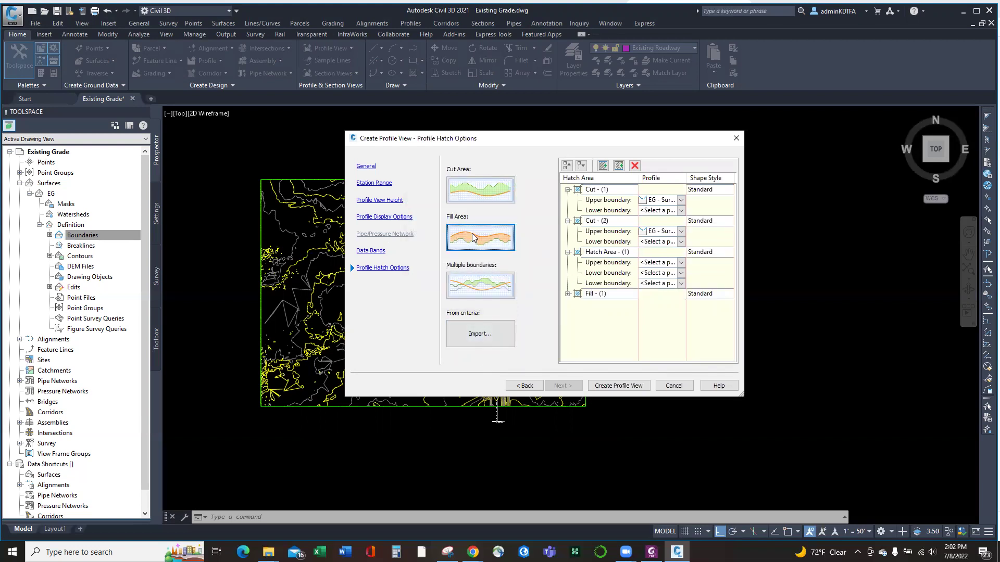
{"action": "left_click", "coordinate": [635, 166]}
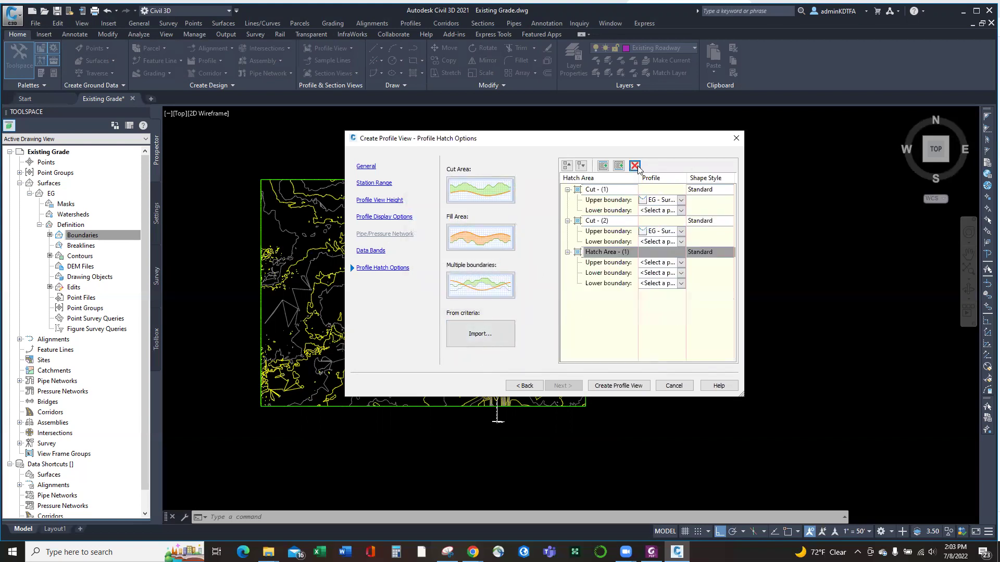
{"action": "left_click", "coordinate": [635, 165]}
{"action": "left_click", "coordinate": [634, 165]}
{"action": "left_click", "coordinate": [635, 166]}
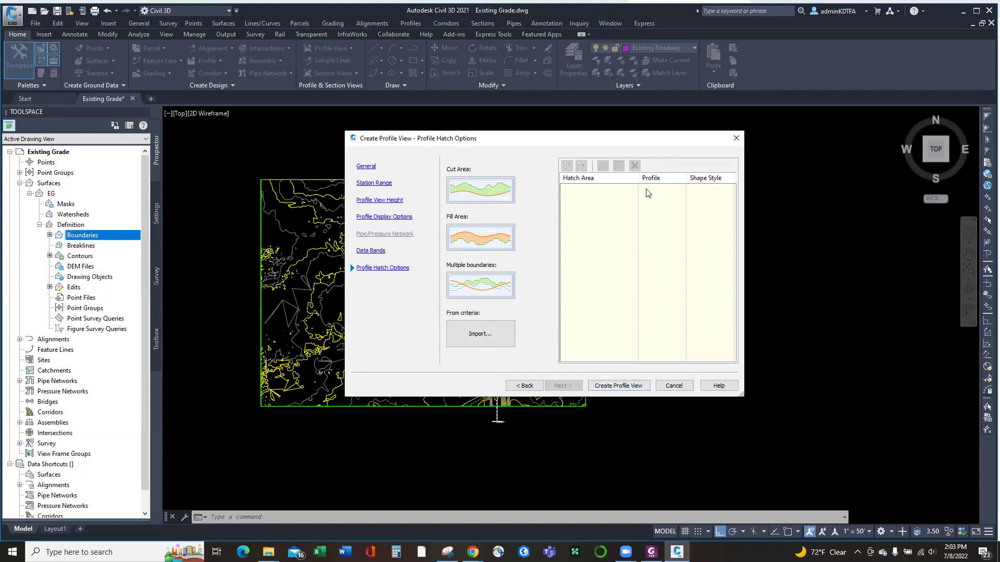
Step: Create the Trial profile view without any hatch areas and place it in the empty space east of the EG surface
{"action": "left_click", "coordinate": [612, 385]}
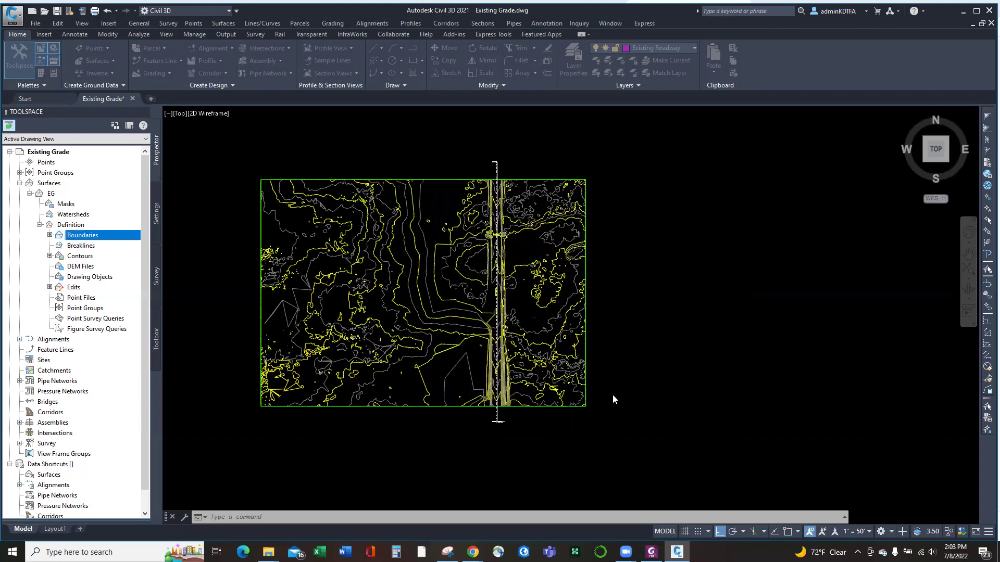
{"action": "scroll", "coordinate": [659, 260], "scroll_direction": "down", "scroll_amount": 4}
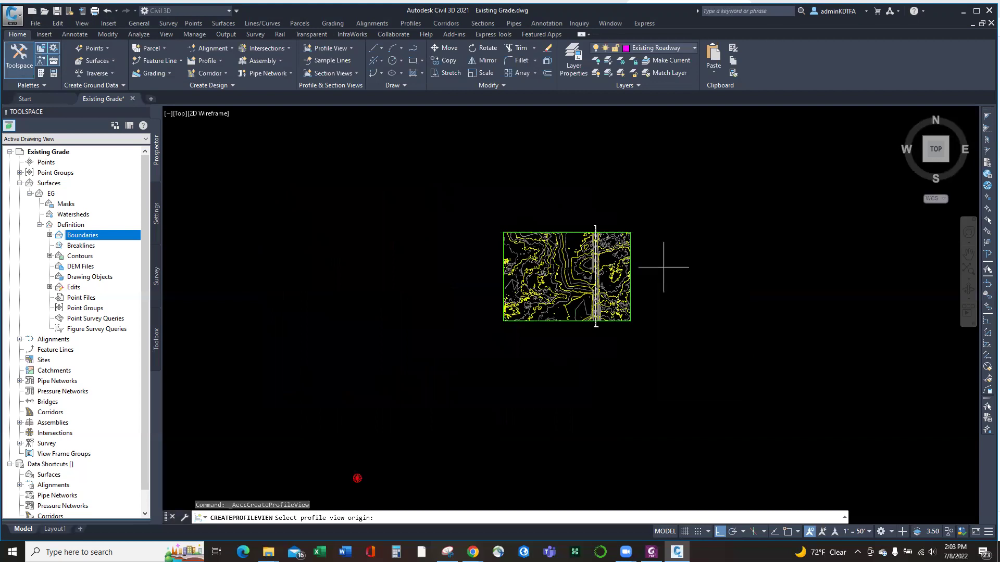
{"action": "scroll", "coordinate": [555, 279], "scroll_direction": "up", "scroll_amount": 2}
{"action": "left_click", "coordinate": [593, 377]}
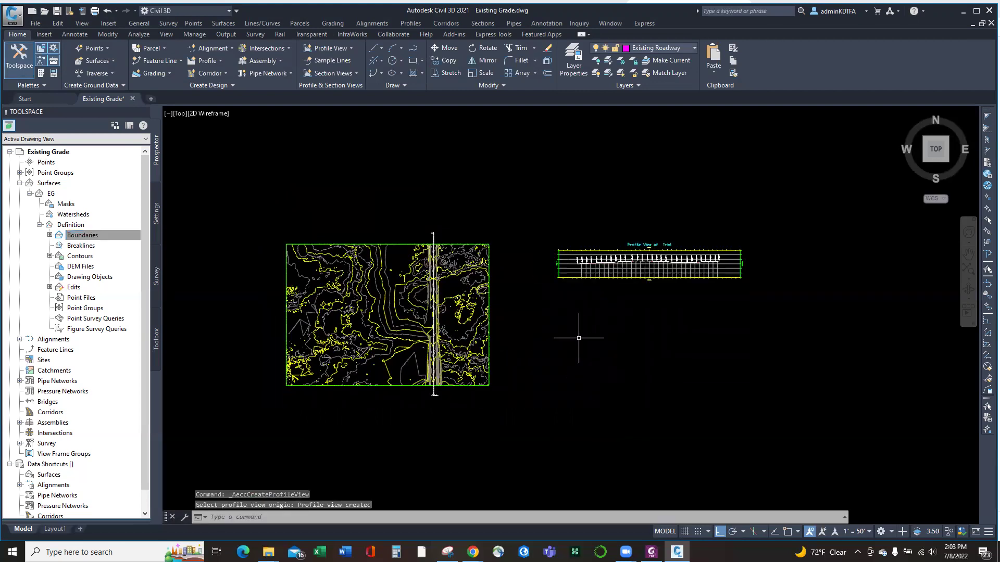
Step: Examine the new profile view of Trial alongside the surface plan, leaving nothing selected
{"action": "scroll", "coordinate": [620, 269], "scroll_direction": "up", "scroll_amount": 4}
{"action": "scroll", "coordinate": [681, 303], "scroll_direction": "down", "scroll_amount": 2}
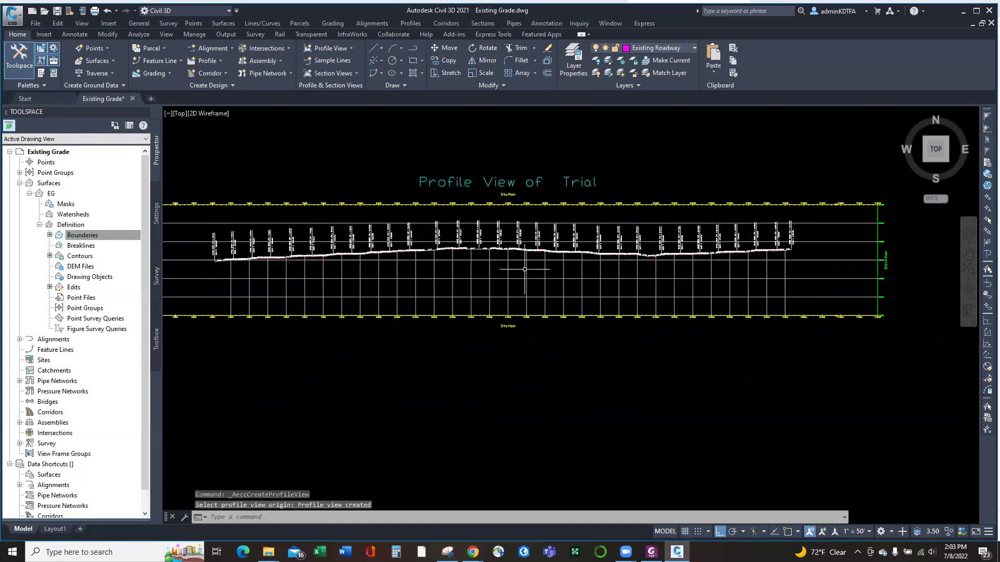
{"action": "scroll", "coordinate": [536, 286], "scroll_direction": "down", "scroll_amount": 2}
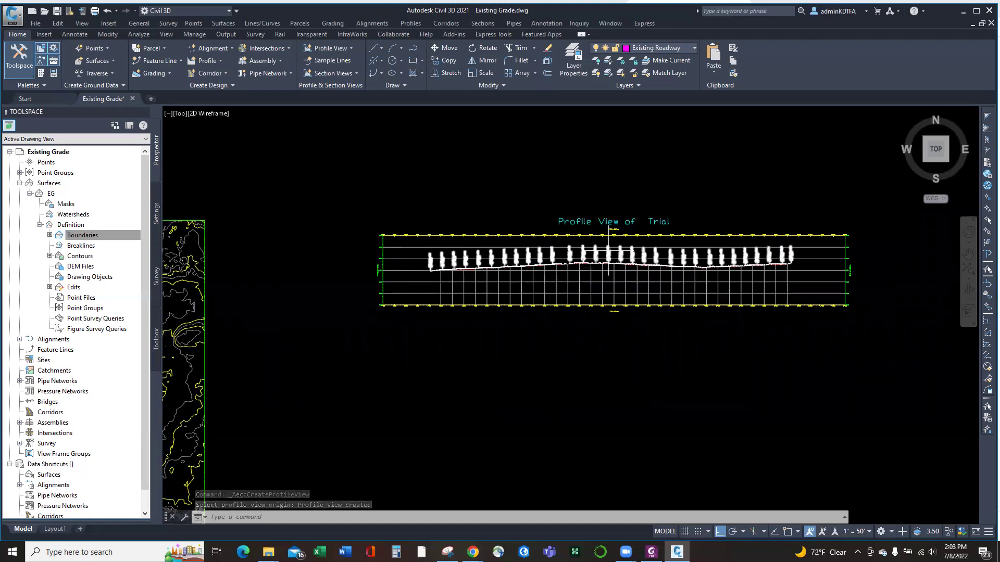
{"action": "middle_click_drag", "start_coordinate": [312, 336], "coordinate": [463, 272]}
{"action": "left_click", "coordinate": [463, 272]}
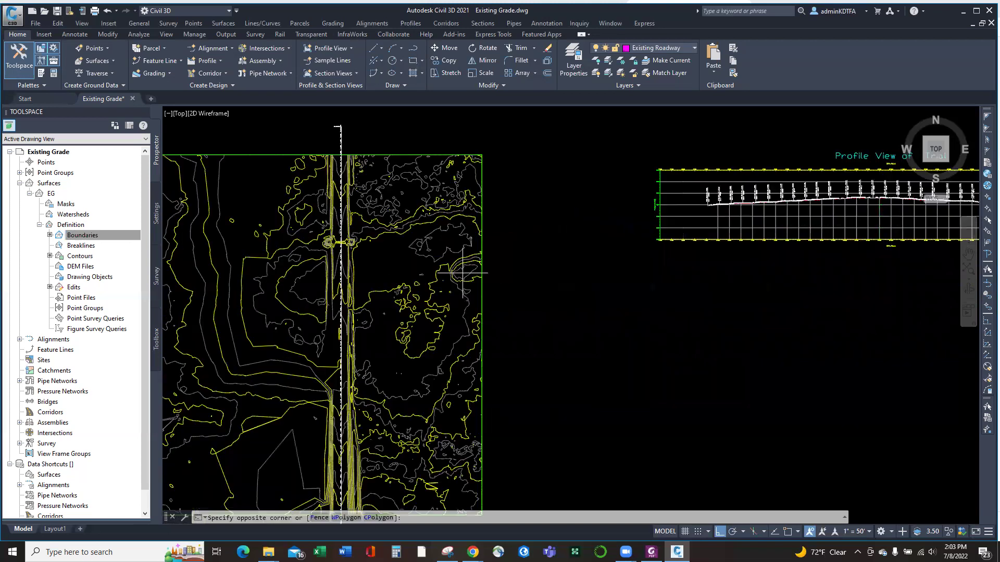
{"action": "left_click", "coordinate": [456, 271]}
{"action": "key", "text": "Escape"}
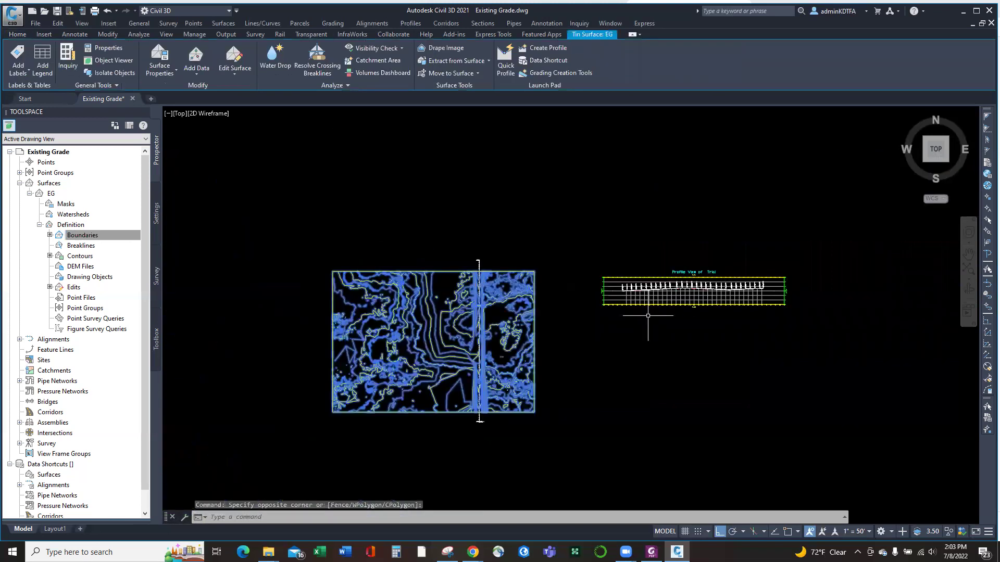
Step: Remove the Lines labels from the label set of the EG surface profile in the profile view
{"action": "scroll", "coordinate": [632, 304], "scroll_direction": "up", "scroll_amount": 8}
{"action": "scroll", "coordinate": [632, 304], "scroll_direction": "up", "scroll_amount": 4}
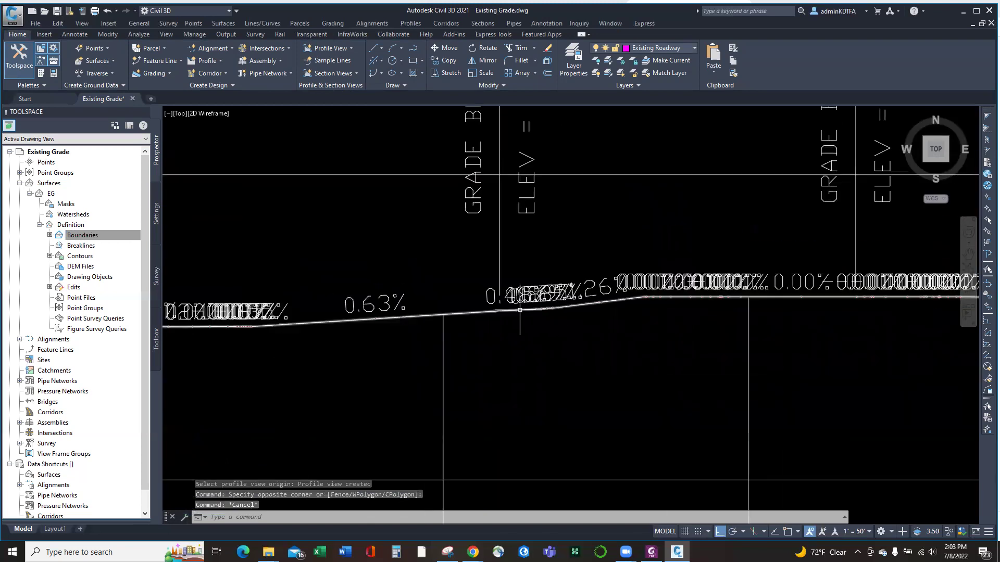
{"action": "left_click", "coordinate": [535, 310]}
{"action": "right_click", "coordinate": [534, 313]}
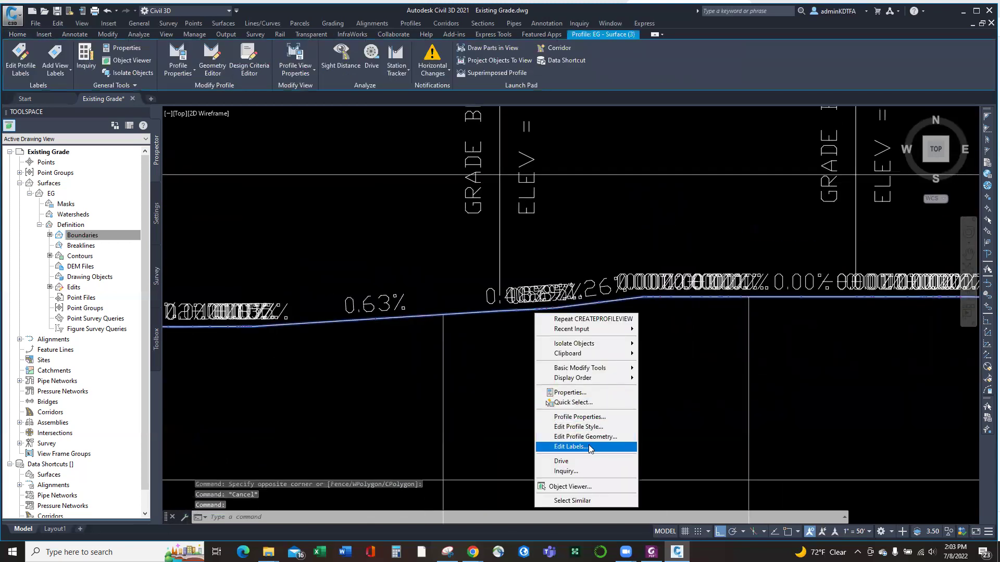
{"action": "left_click", "coordinate": [573, 447]}
{"action": "left_click", "coordinate": [463, 338]}
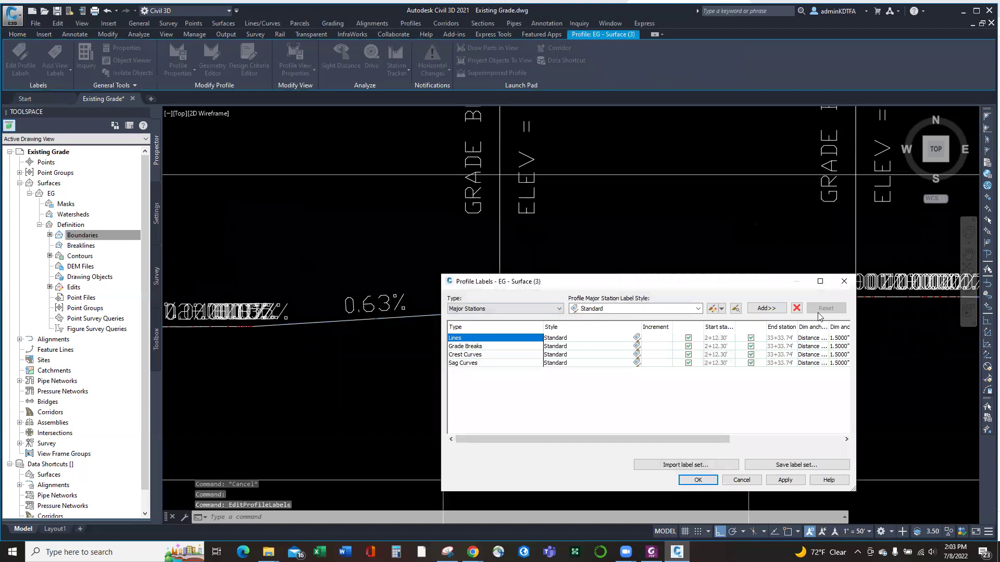
{"action": "left_click", "coordinate": [796, 308]}
{"action": "left_click", "coordinate": [698, 480]}
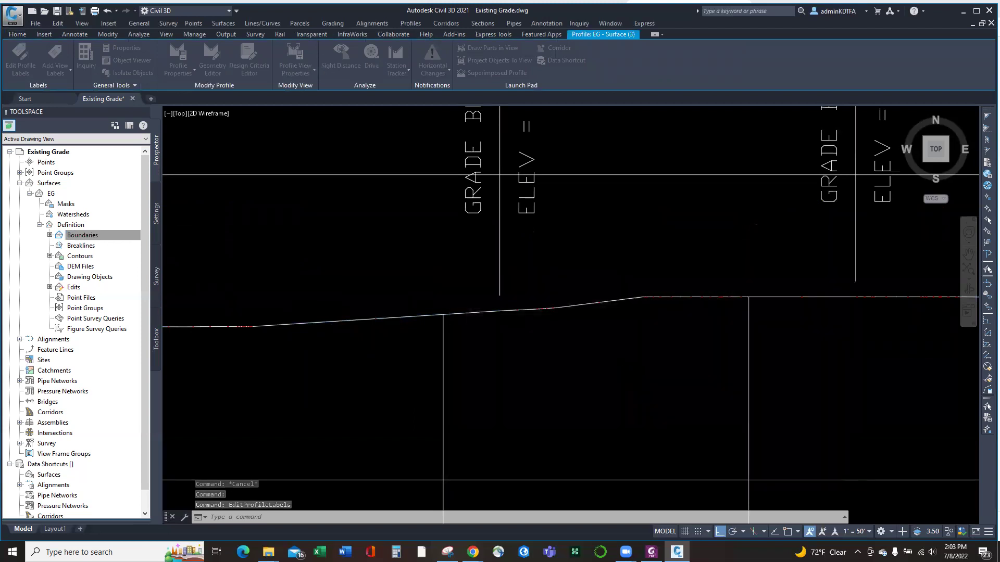
Step: Edit the EG profile's Standard object style through its profile properties, setting the Line component's color to red
{"action": "scroll", "coordinate": [627, 346], "scroll_direction": "down", "scroll_amount": 5}
{"action": "scroll", "coordinate": [605, 311], "scroll_direction": "up", "scroll_amount": 1}
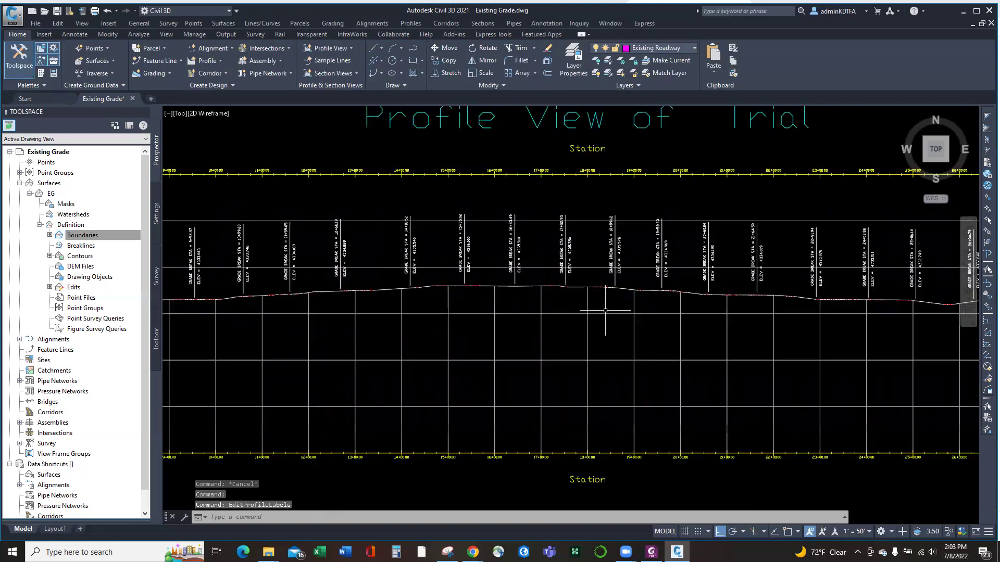
{"action": "left_click", "coordinate": [602, 287]}
{"action": "right_click", "coordinate": [603, 287]}
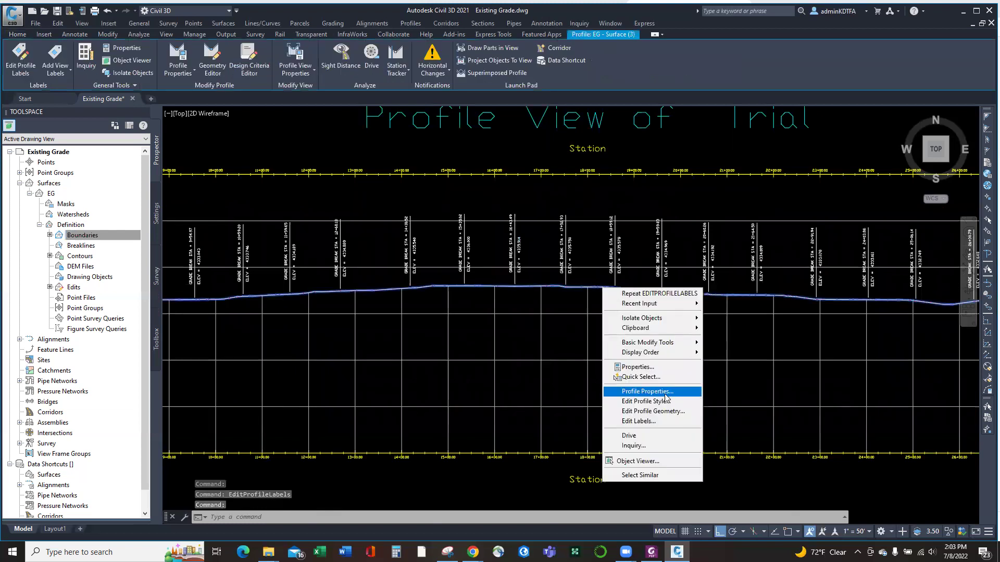
{"action": "left_click", "coordinate": [647, 392]}
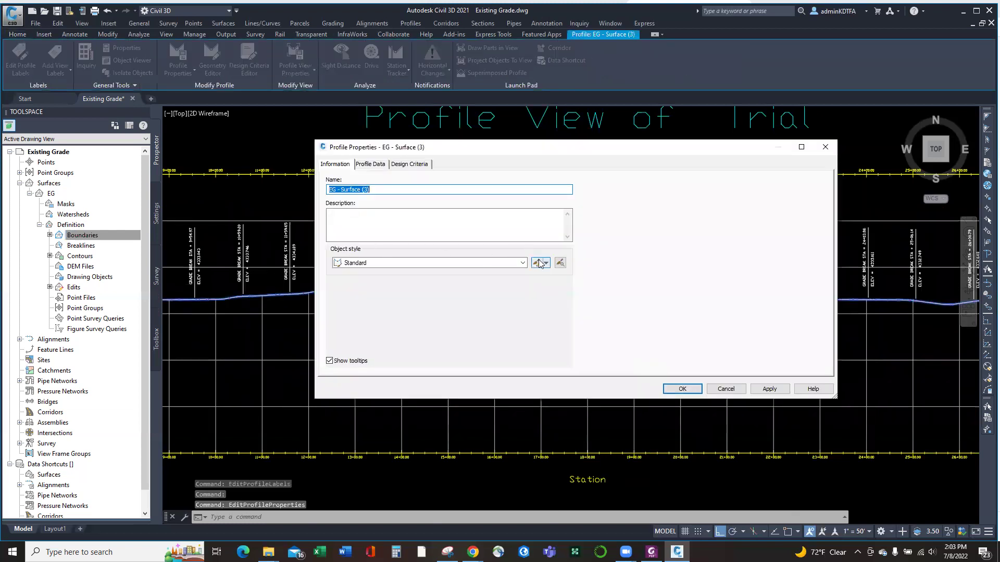
{"action": "left_click", "coordinate": [546, 265]}
{"action": "left_click", "coordinate": [568, 290]}
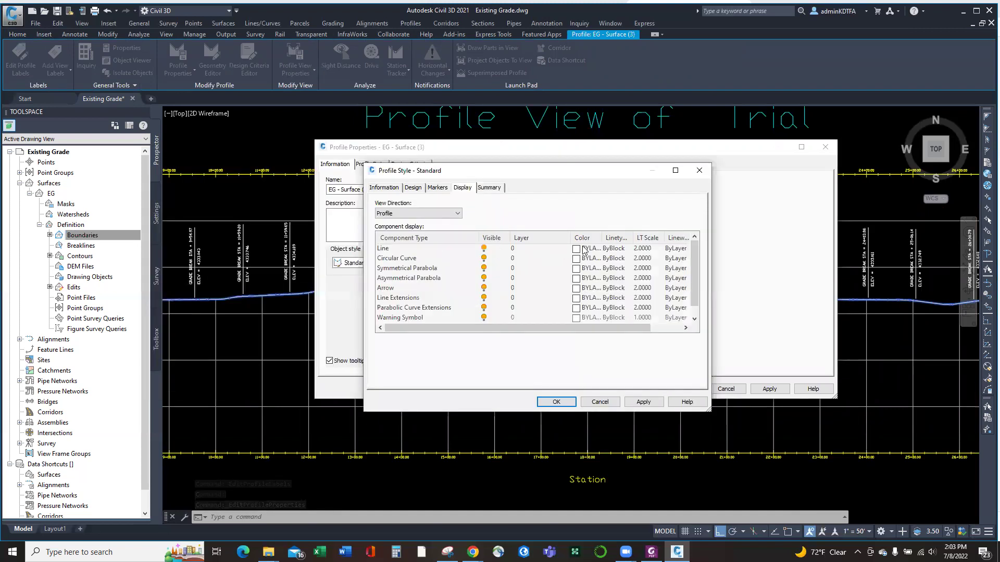
{"action": "left_click", "coordinate": [575, 249]}
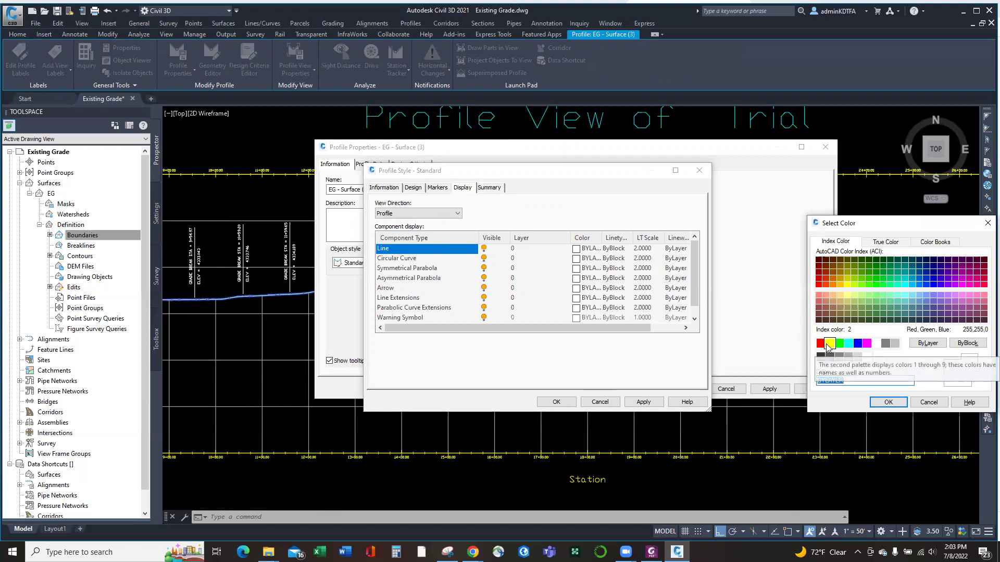
{"action": "left_click", "coordinate": [820, 343]}
{"action": "left_click", "coordinate": [889, 402]}
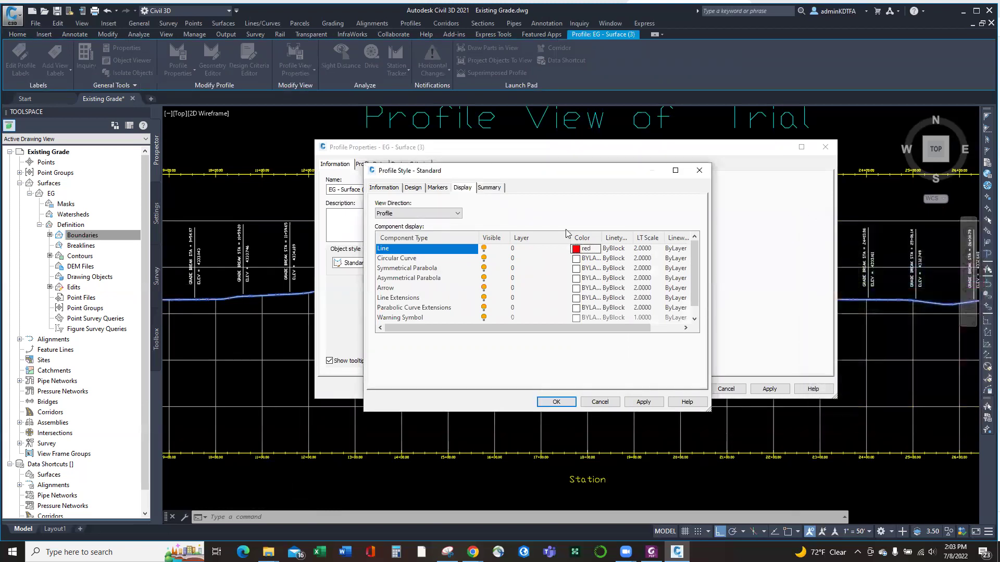
Step: Set the Line component's linetype to HIDDEN, accept the style and profile properties, and deselect the profile
{"action": "left_click", "coordinate": [612, 250]}
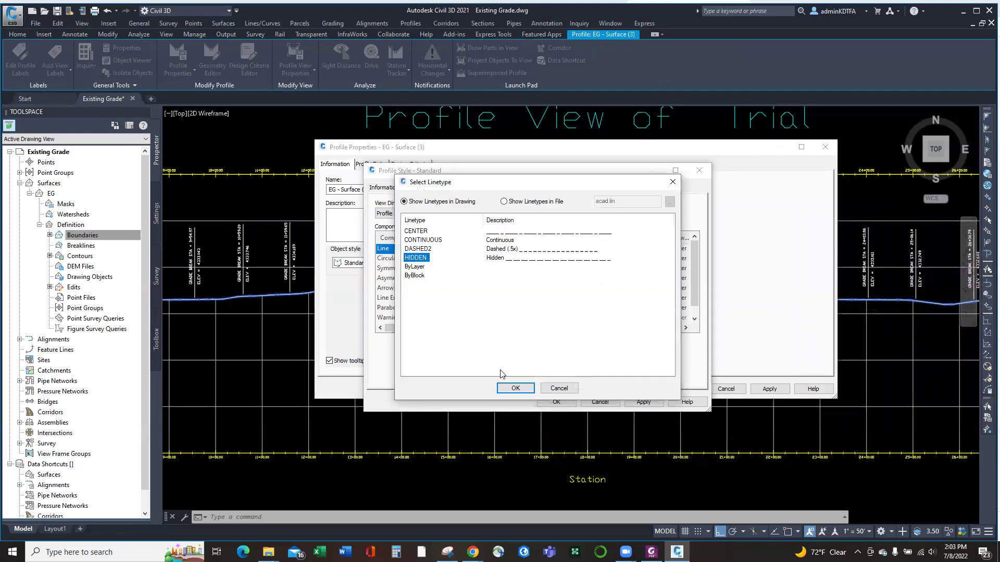
{"action": "left_click", "coordinate": [515, 388]}
{"action": "left_click", "coordinate": [556, 402]}
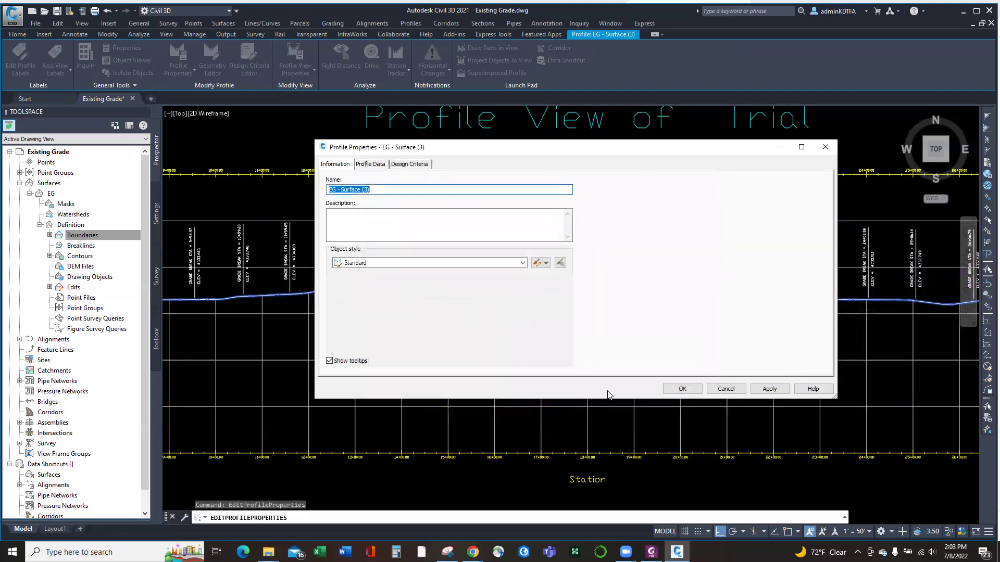
{"action": "left_click", "coordinate": [683, 389]}
{"action": "scroll", "coordinate": [578, 283], "scroll_direction": "up", "scroll_amount": 5}
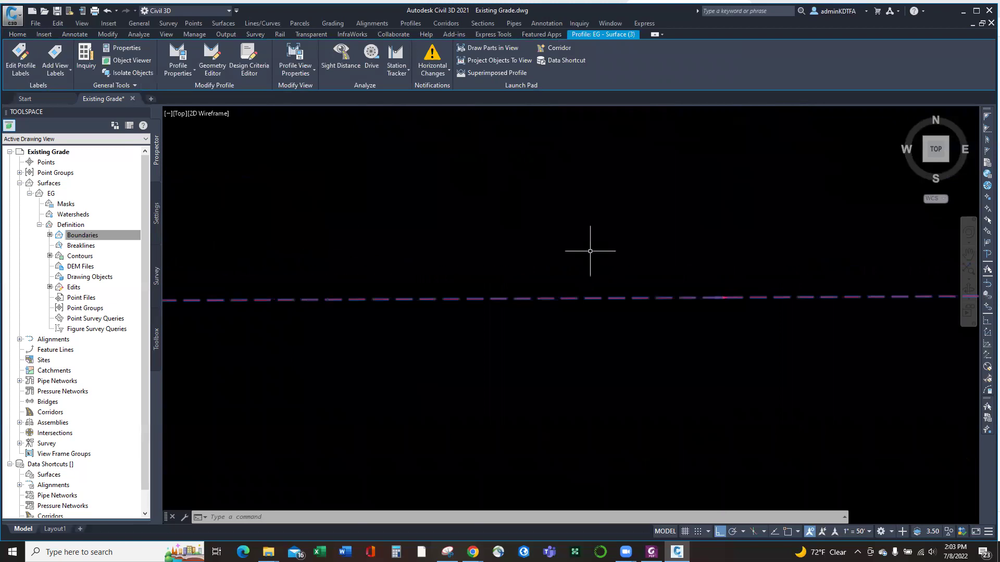
{"action": "key", "text": "Escape"}
Step: Examine the restyled EG profile line and its grade break labels, and view the profile view beside the surface plan
{"action": "scroll", "coordinate": [576, 285], "scroll_direction": "down", "scroll_amount": 6}
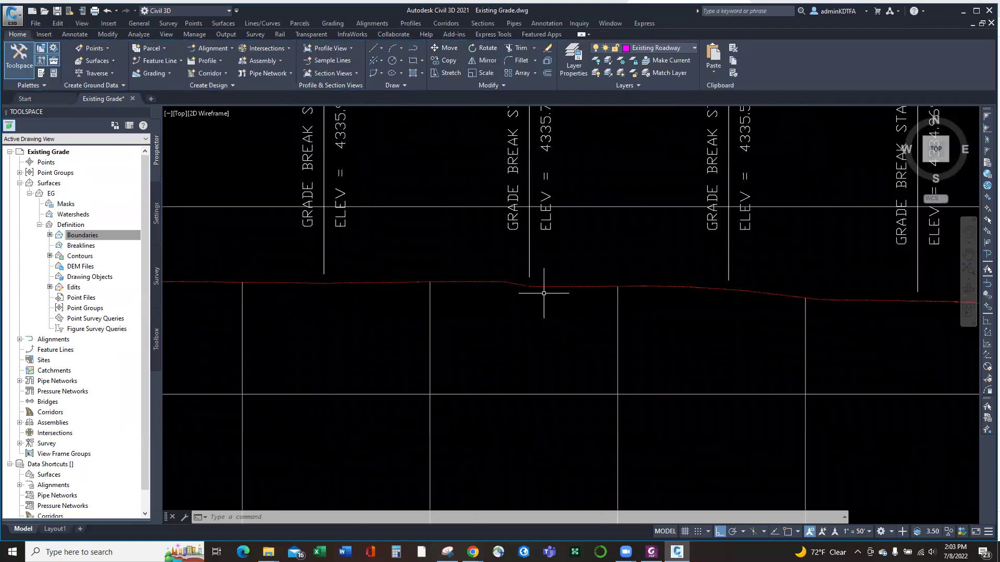
{"action": "scroll", "coordinate": [336, 306], "scroll_direction": "down", "scroll_amount": 1}
{"action": "scroll", "coordinate": [285, 276], "scroll_direction": "up", "scroll_amount": 1}
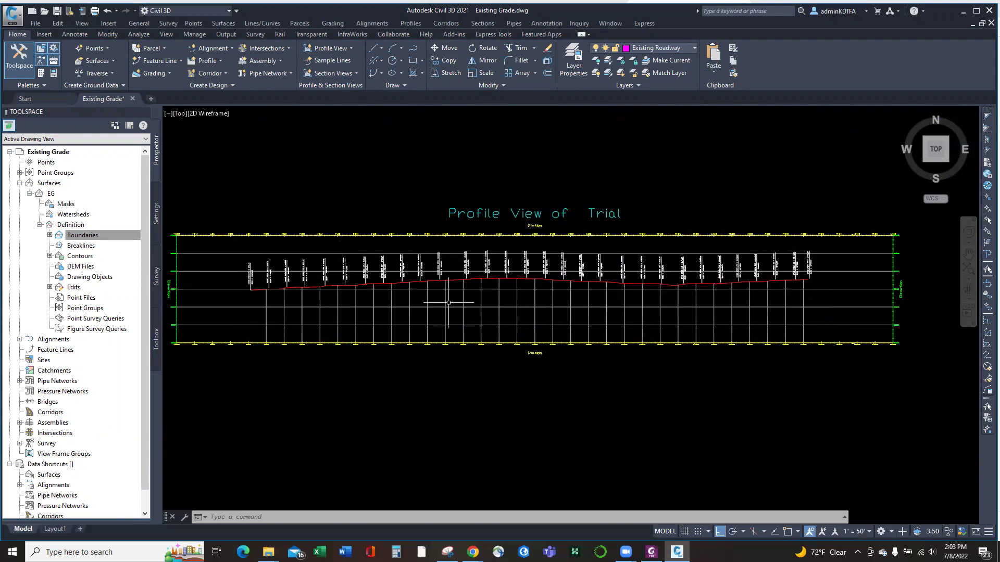
{"action": "scroll", "coordinate": [477, 282], "scroll_direction": "up", "scroll_amount": 4}
{"action": "scroll", "coordinate": [477, 282], "scroll_direction": "up", "scroll_amount": 3}
{"action": "scroll", "coordinate": [513, 277], "scroll_direction": "down", "scroll_amount": 8}
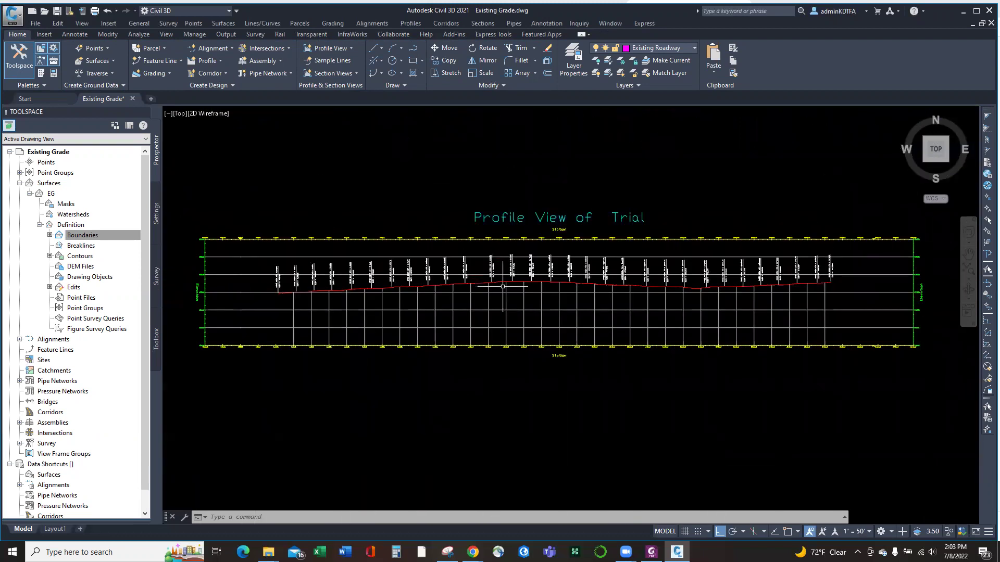
{"action": "scroll", "coordinate": [419, 252], "scroll_direction": "up", "scroll_amount": 3}
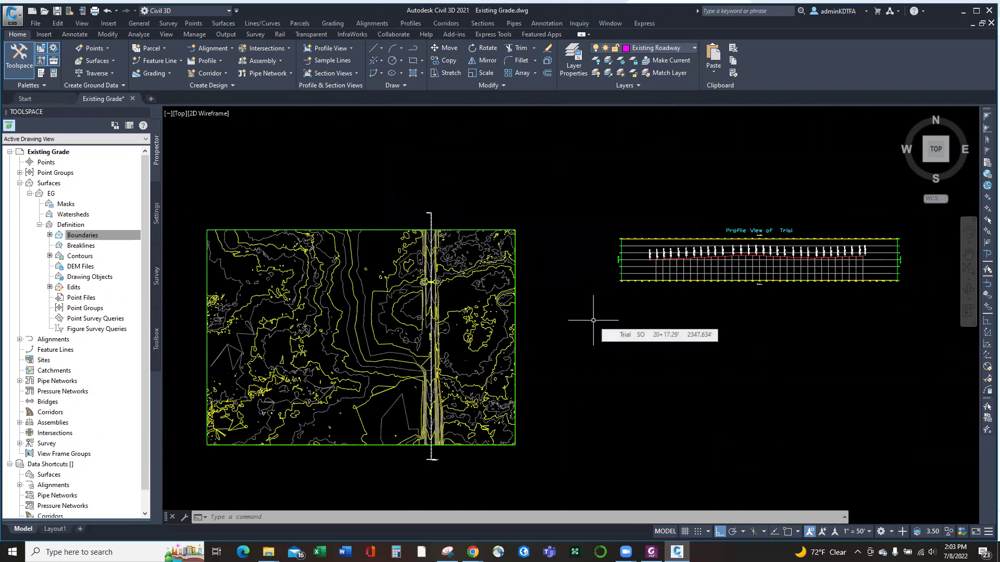
{"action": "left_click", "coordinate": [768, 259]}
{"action": "mouse_move", "coordinate": [768, 259]}
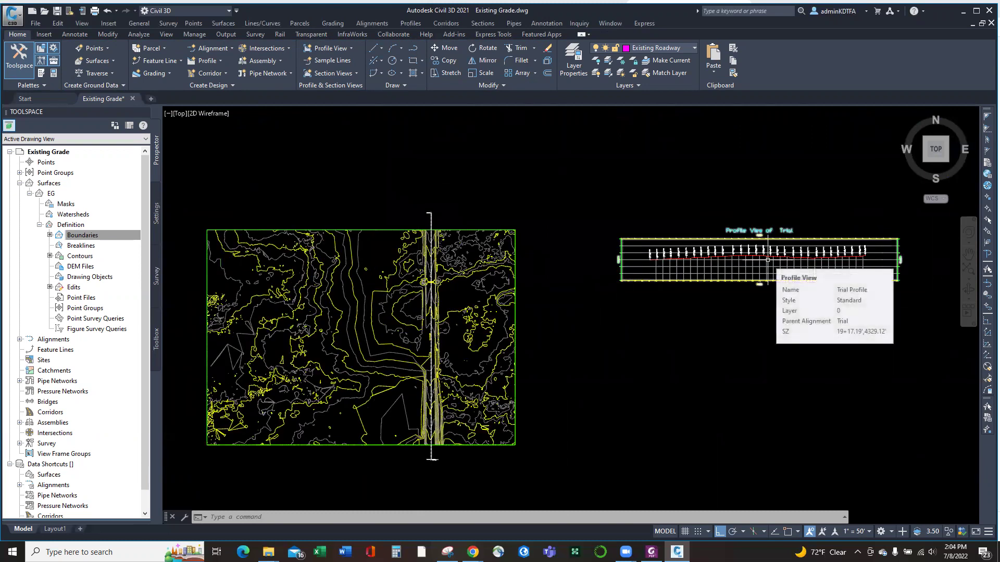
{"action": "key", "text": "Escape"}
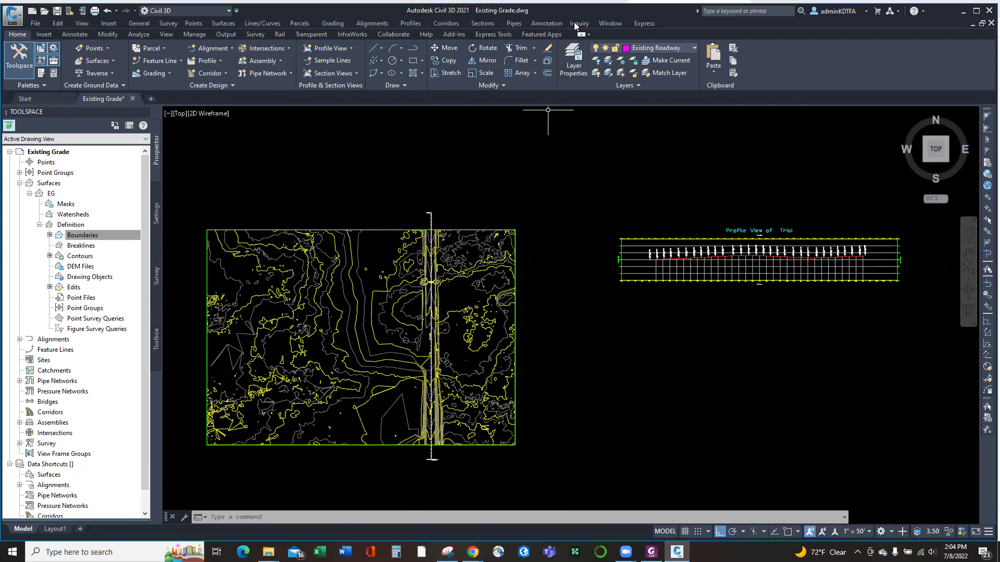